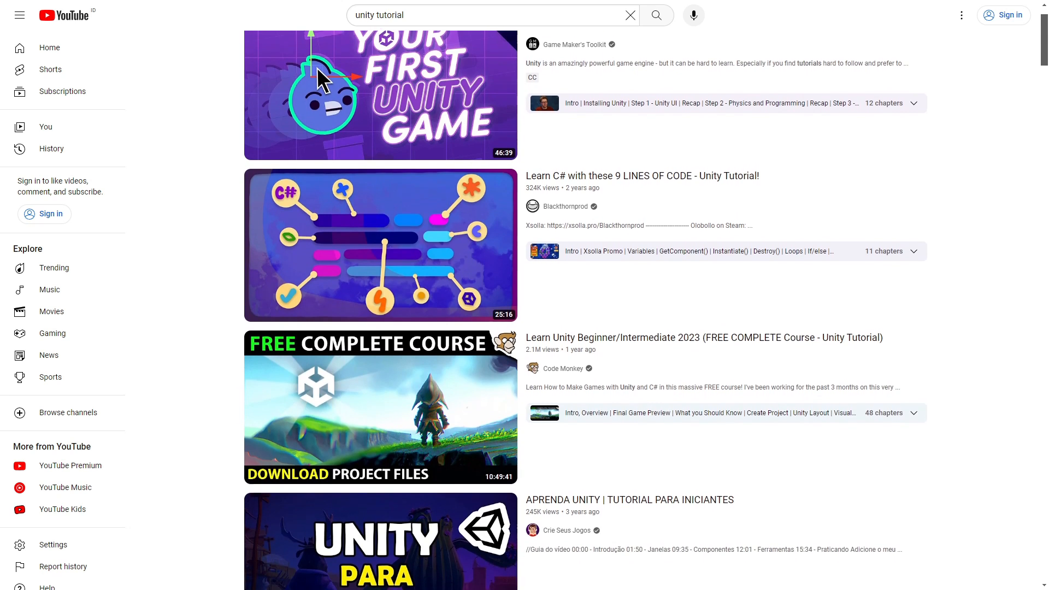
- Browse the YouTube search results for Unity tutorials
scroll(586, 310, "down", 1)
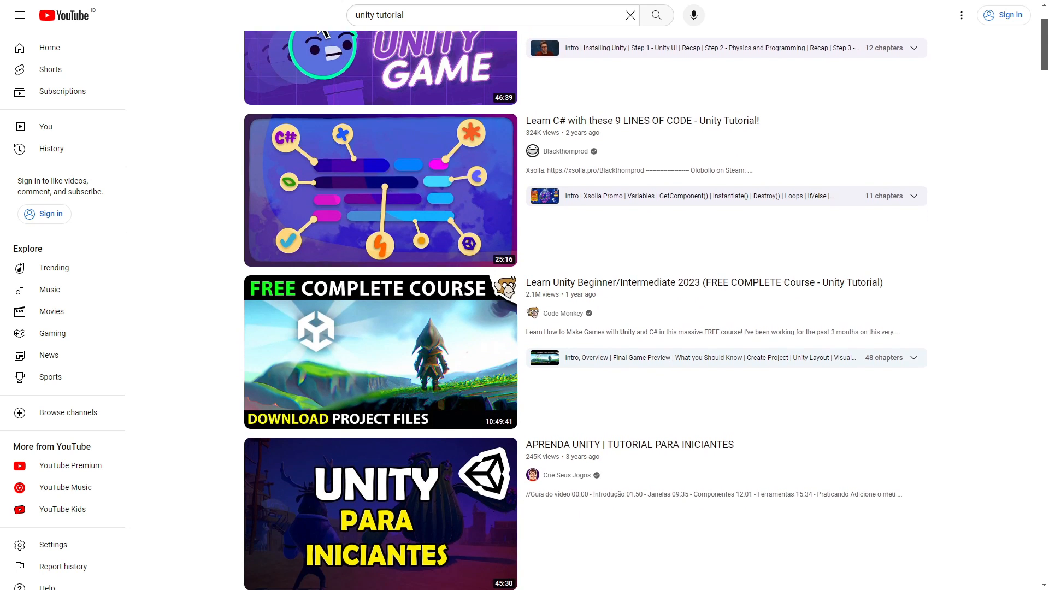
scroll(586, 310, "down", 5)
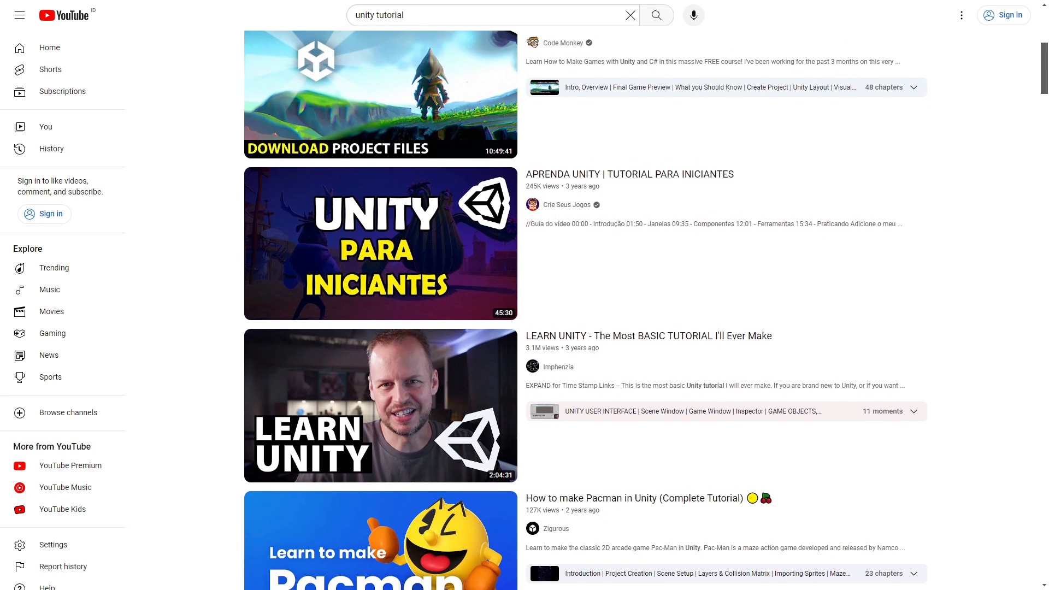
scroll(586, 310, "down", 5)
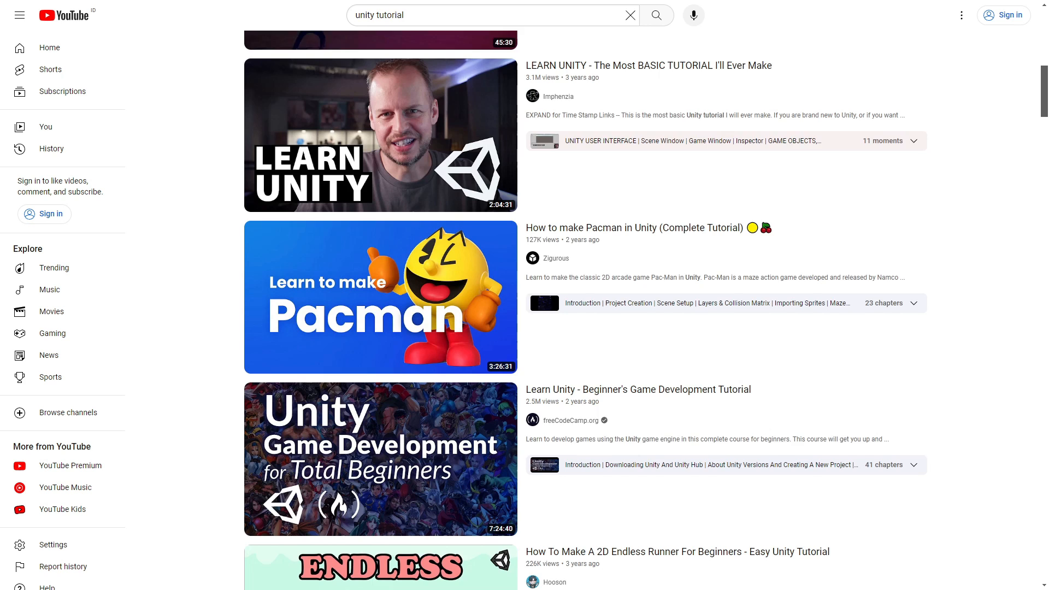
scroll(586, 310, "down", 2)
- Set Victoria_Robin as the Expression Pack target model, proceed to the expression sets and step forward past the Eye Angry expressions
left_click_drag(781, 293, 510, 263)
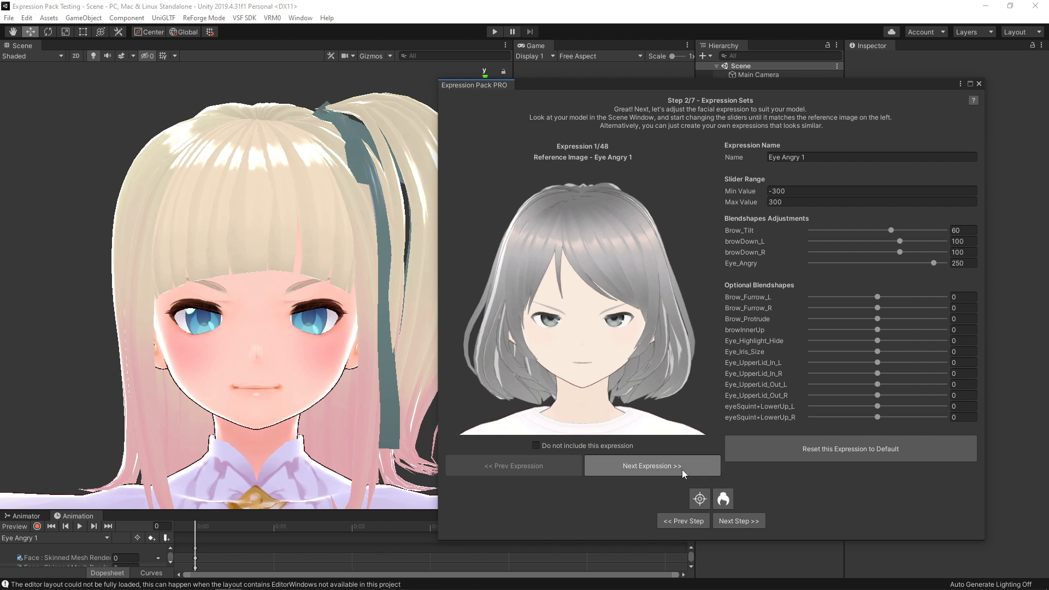
left_click(682, 470)
left_click(682, 470)
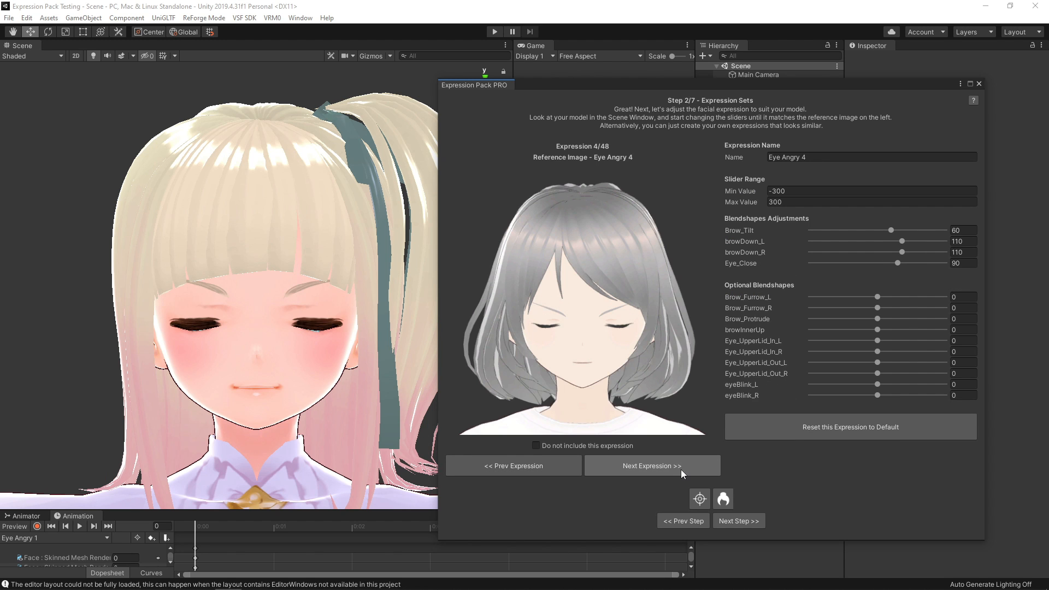
left_click(681, 470)
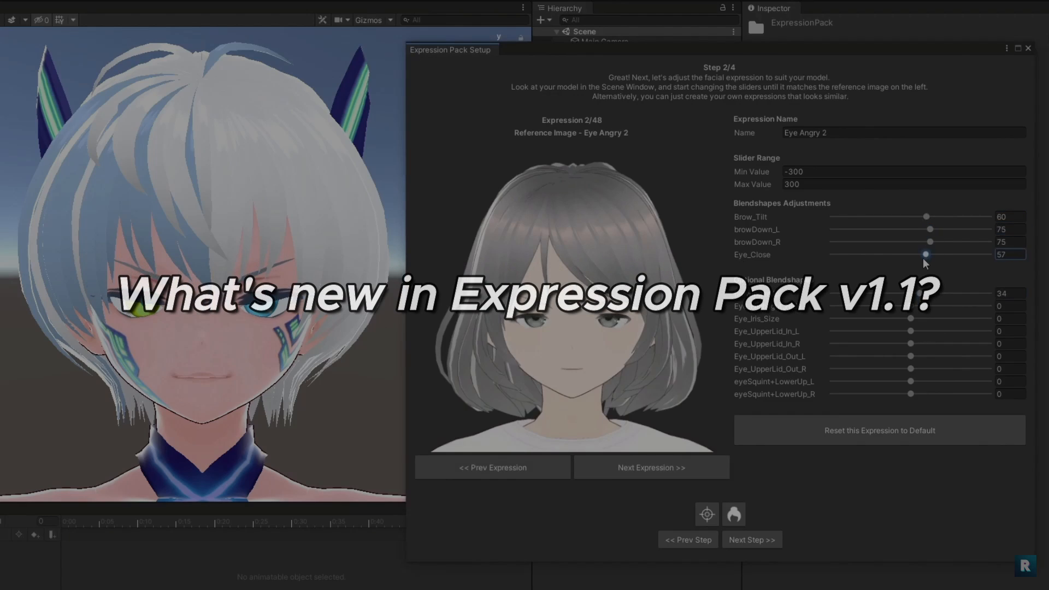
- Fine-tune the blendshape sliders of the angry eye expressions and advance to the following expressions
left_click(722, 465)
left_click_drag(924, 230, 919, 235)
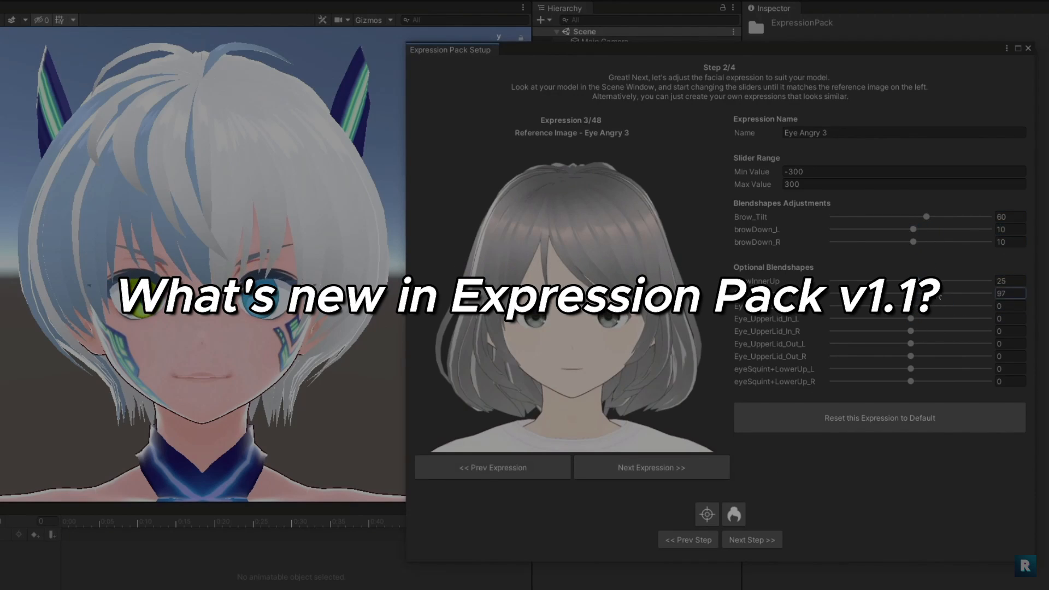
left_click(725, 464)
left_click(727, 463)
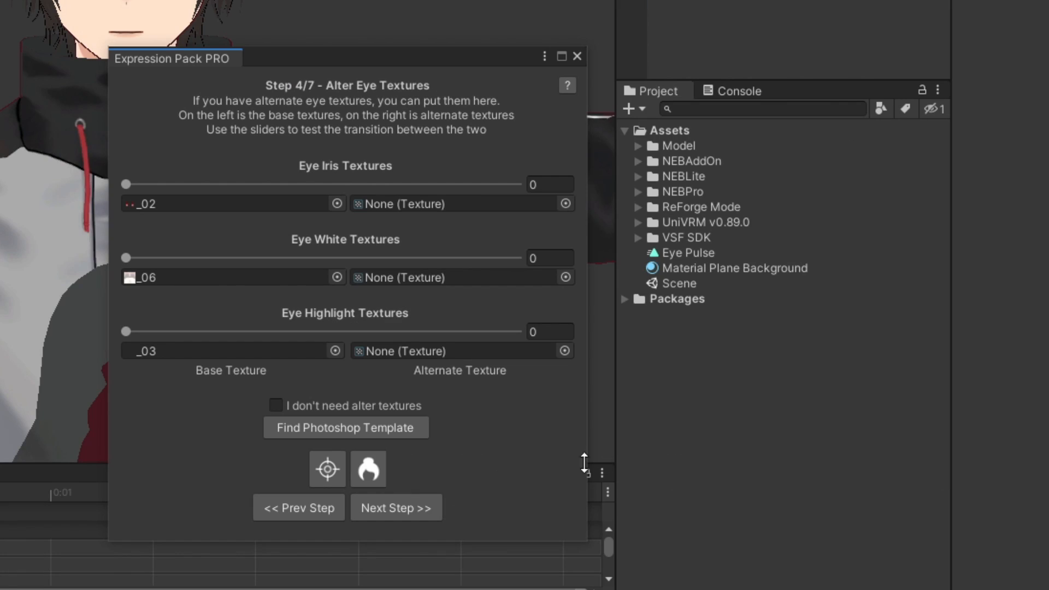
- Locate the Photoshop template for the alternate eye textures in the project assets and open it
left_click(421, 428)
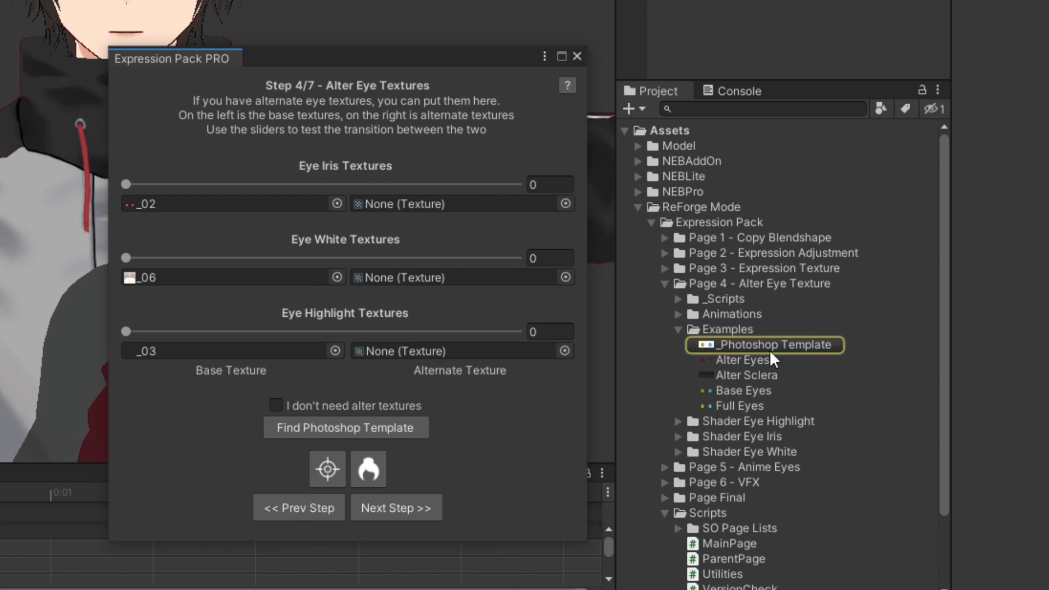
double_click(810, 344)
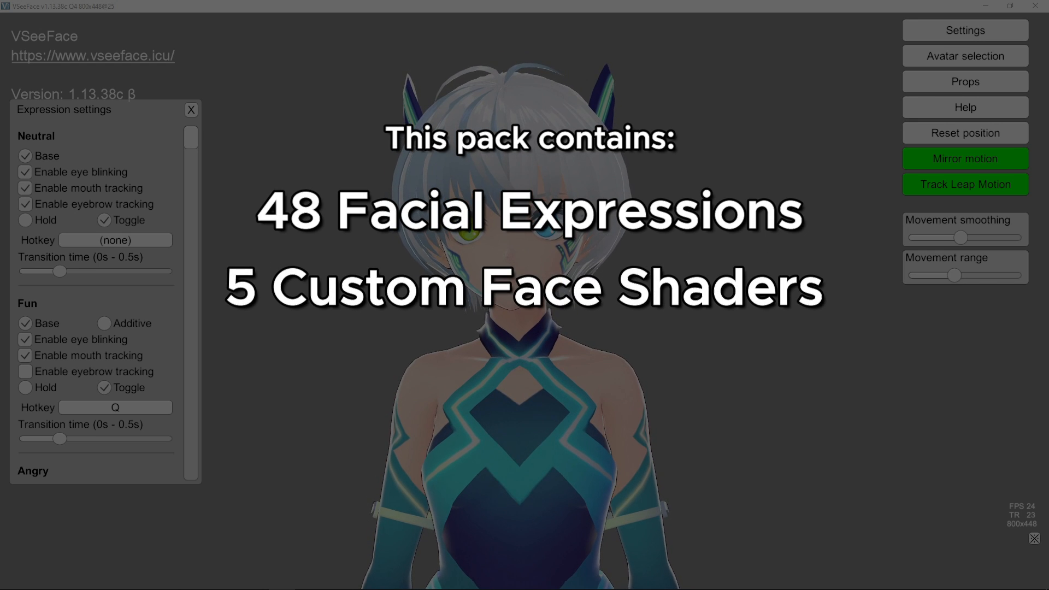
- Switch to VSeeFace and look through the expression settings from Neutral to the mouth expressions
scroll(105, 304, "down", 6)
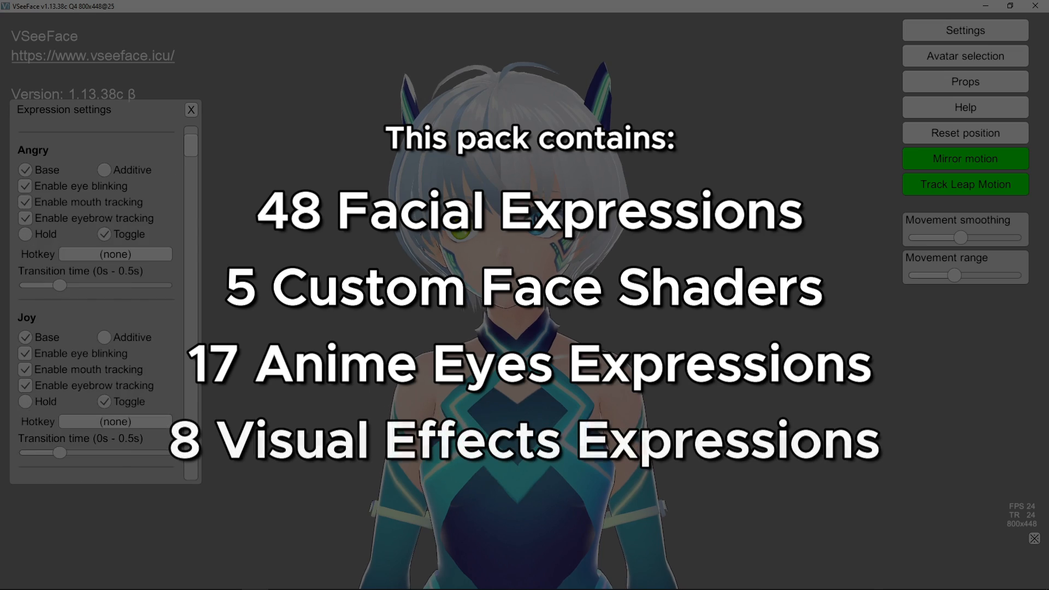
scroll(106, 303, "down", 3)
scroll(105, 303, "up", 6)
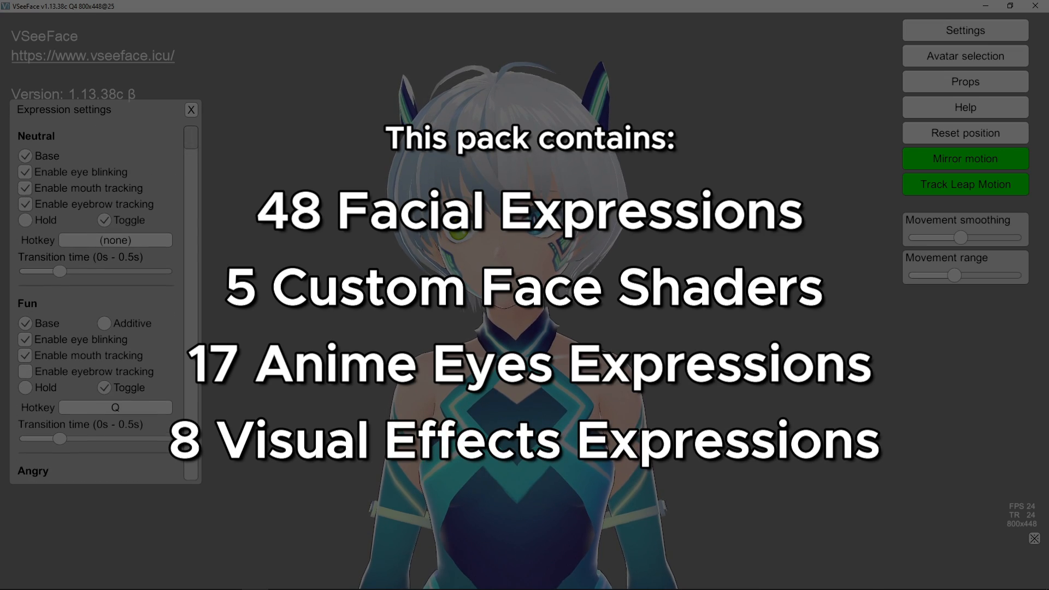
scroll(105, 304, "down", 4)
scroll(120, 289, "down", 15)
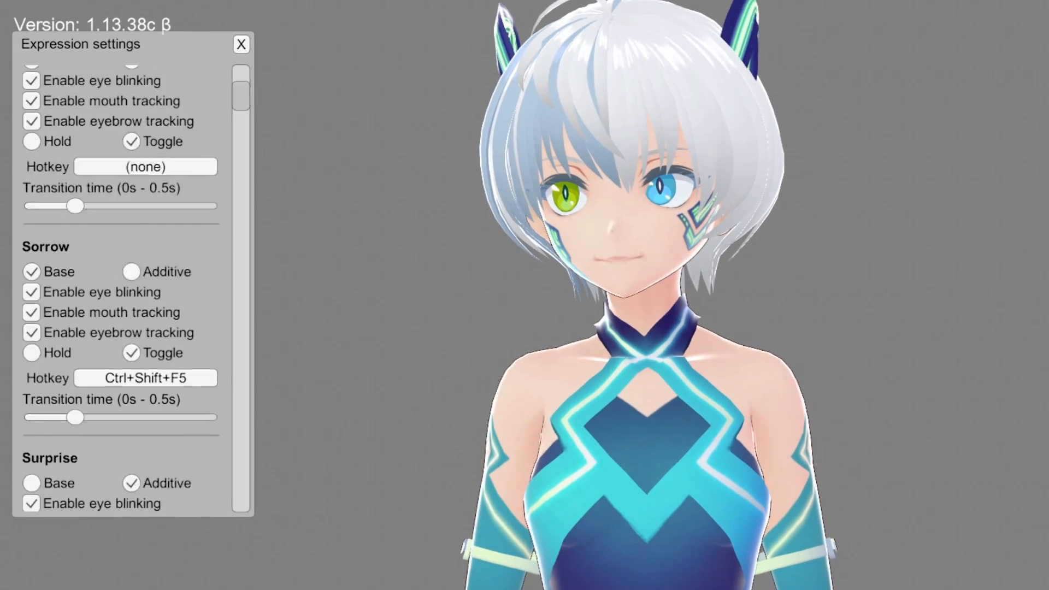
scroll(120, 295, "down", 15)
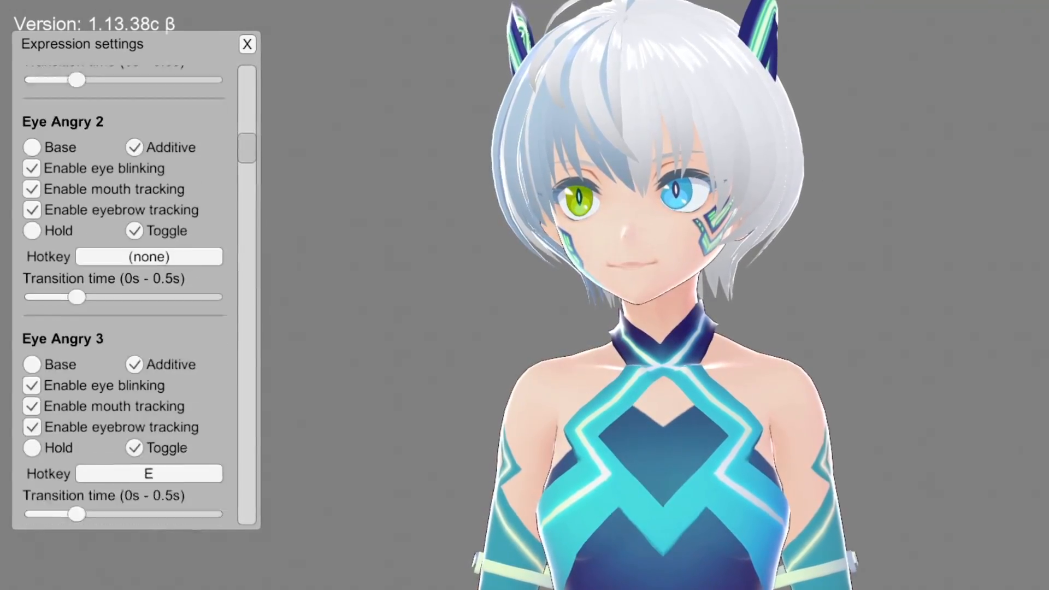
scroll(121, 295, "down", 20)
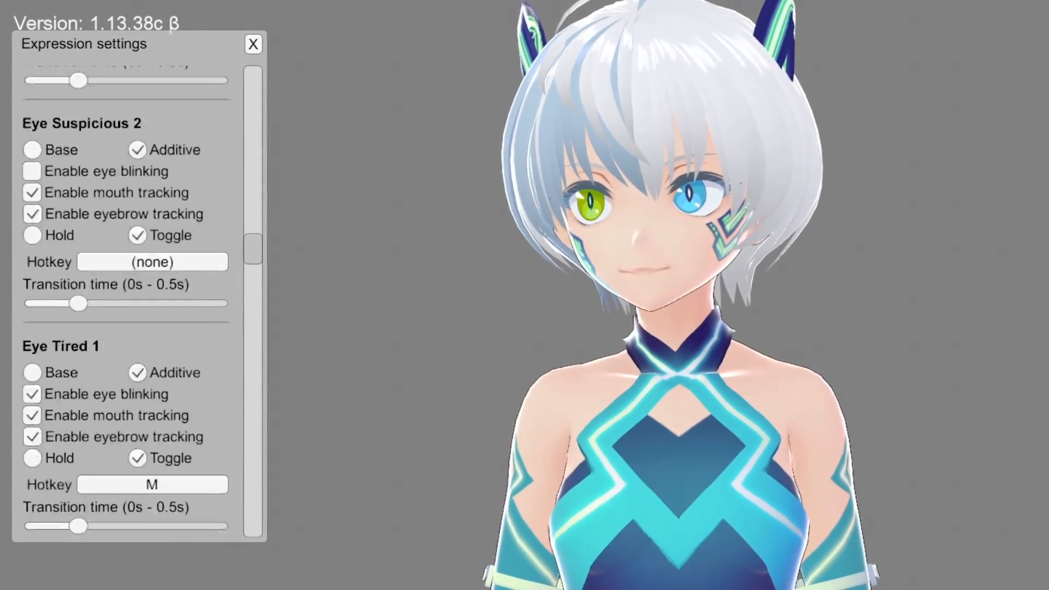
scroll(120, 295, "down", 20)
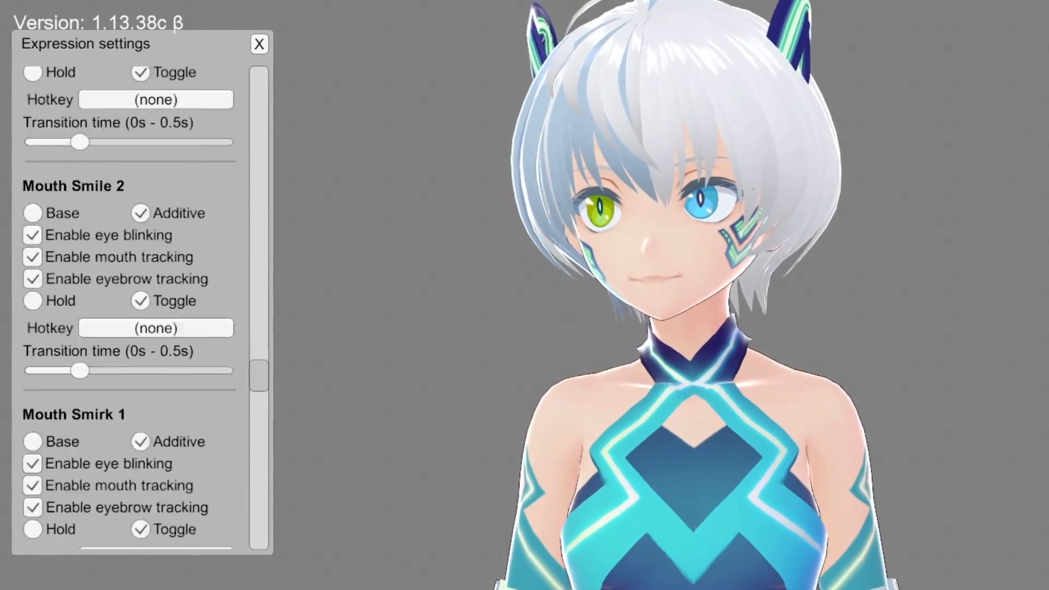
scroll(120, 295, "down", 10)
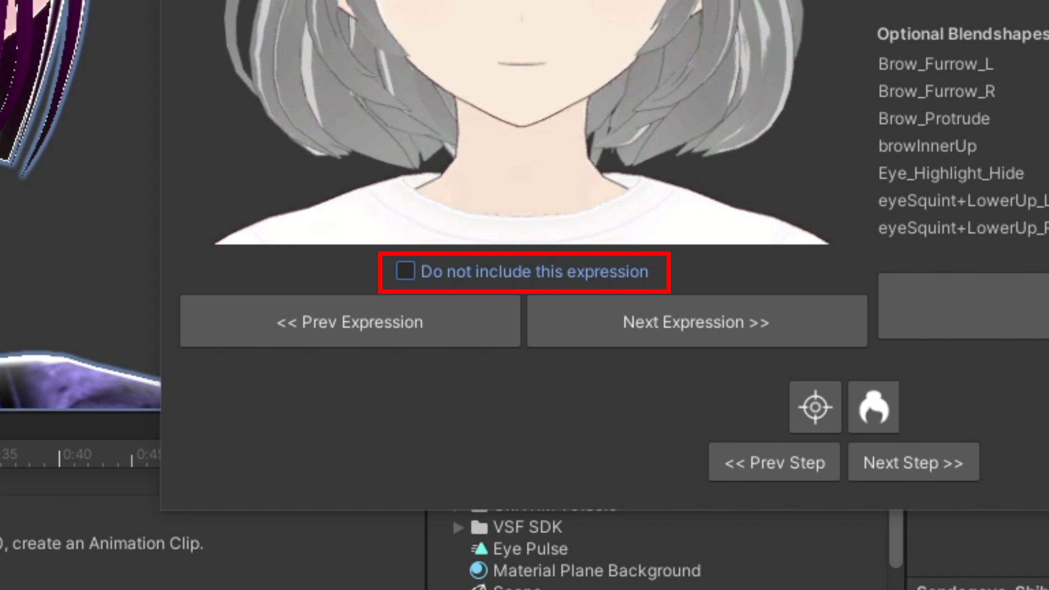
- Mark the current expression as not included and set Brow_Protrude to about 140 on the brown-haired model
left_click(556, 274)
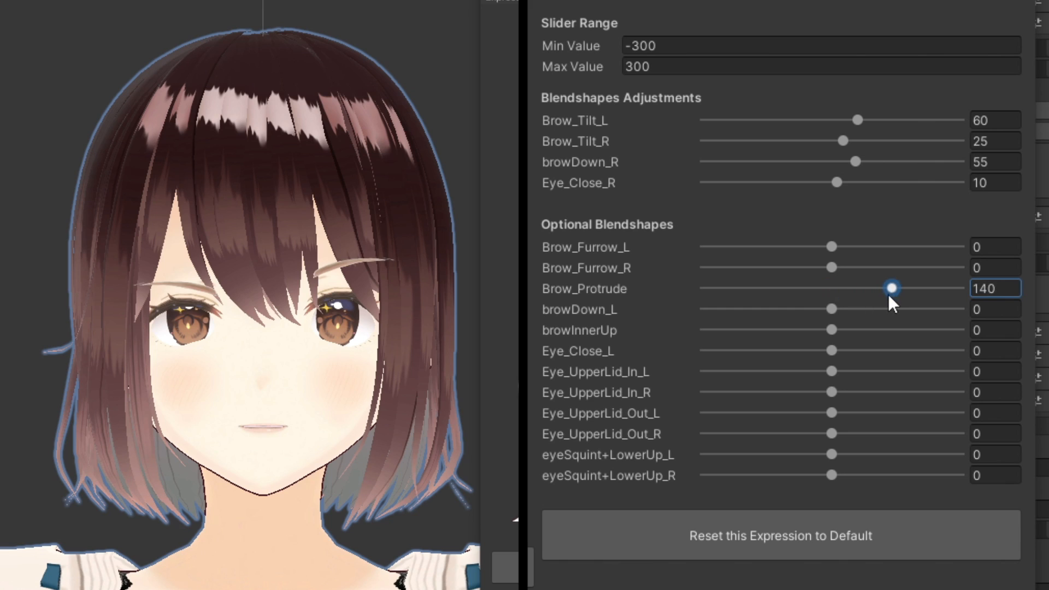
mouse_move(889, 297)
left_mouse_down()
mouse_move(822, 291)
mouse_move(887, 290)
left_mouse_up()
left_click_drag(255, 392, 580, 380, "alt")
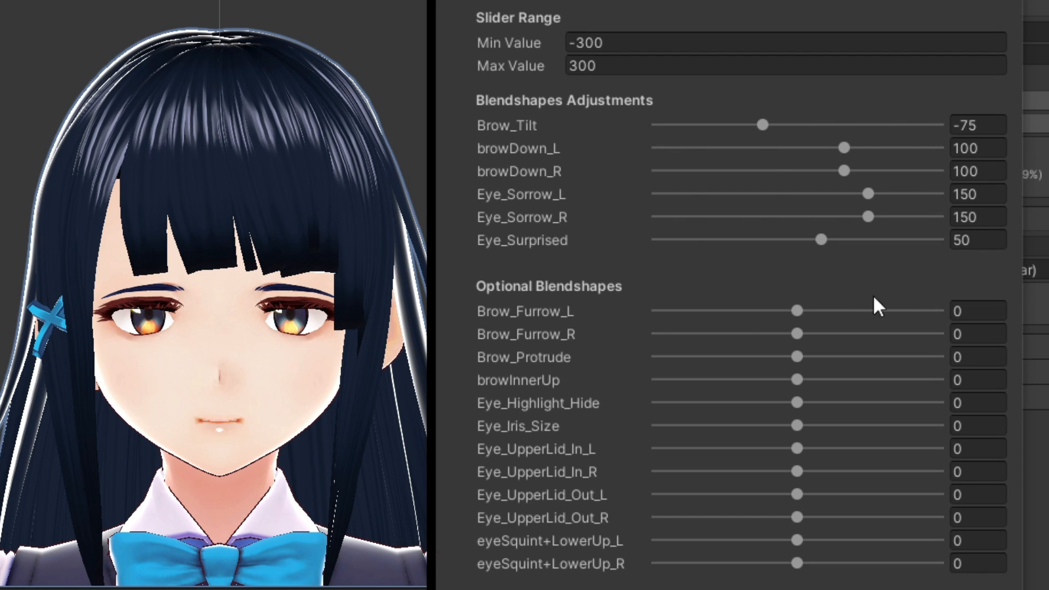
- Try out the Brow_Furrow_L and browDown_L blendshapes on the dark-haired model and restore them to 0 and 100
left_click_drag(798, 311, 821, 316)
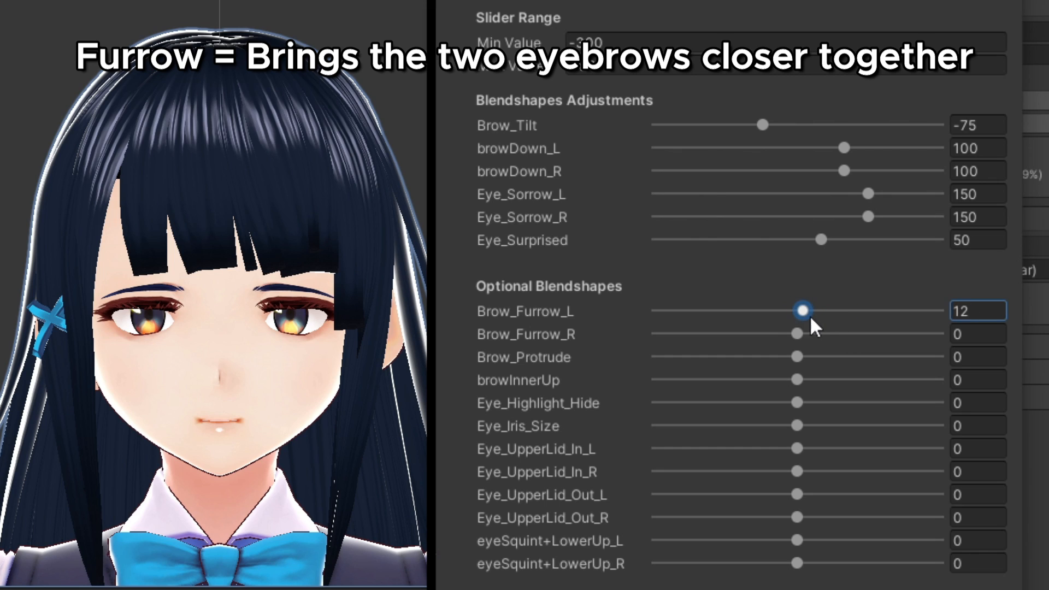
left_click_drag(859, 320, 798, 320)
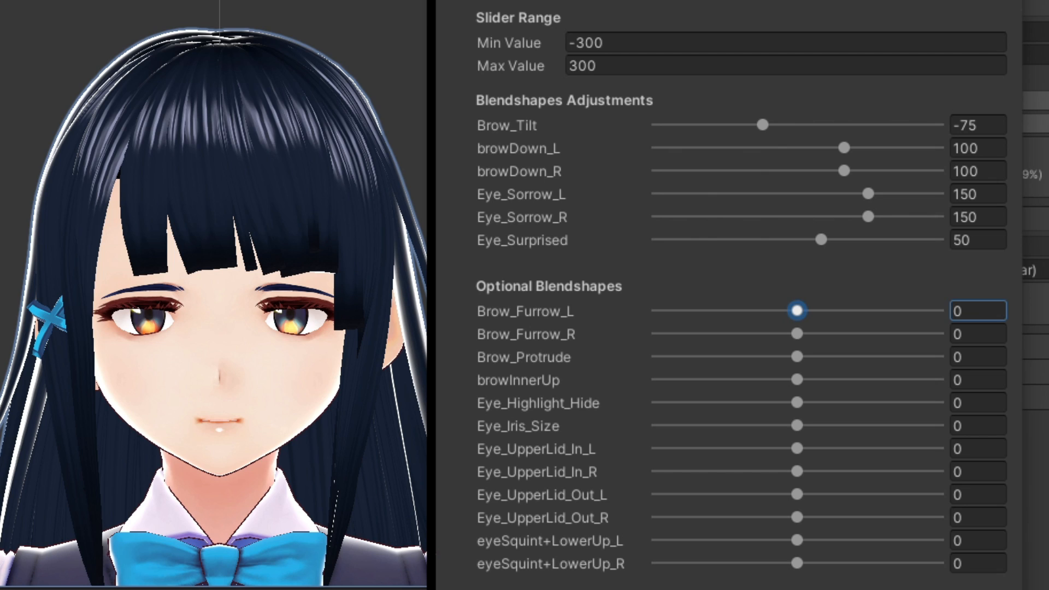
mouse_move(844, 146)
left_mouse_down()
mouse_move(809, 147)
mouse_move(860, 158)
left_mouse_up()
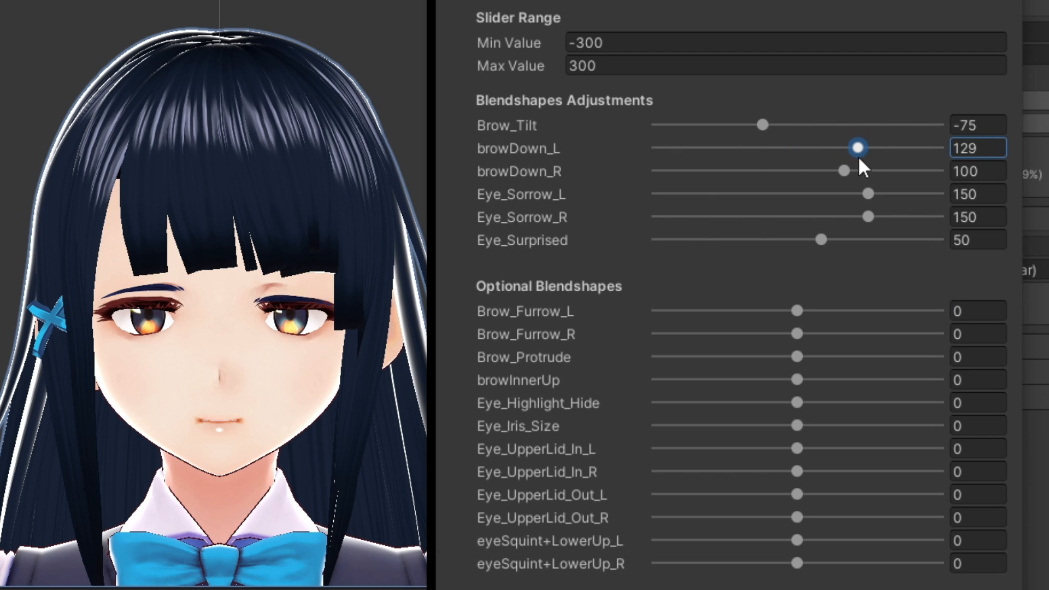
left_click_drag(785, 312, 797, 311)
- Adjust the Brow_Protrude blendshape to push the dark-haired model's eyebrows forward
left_click(798, 356)
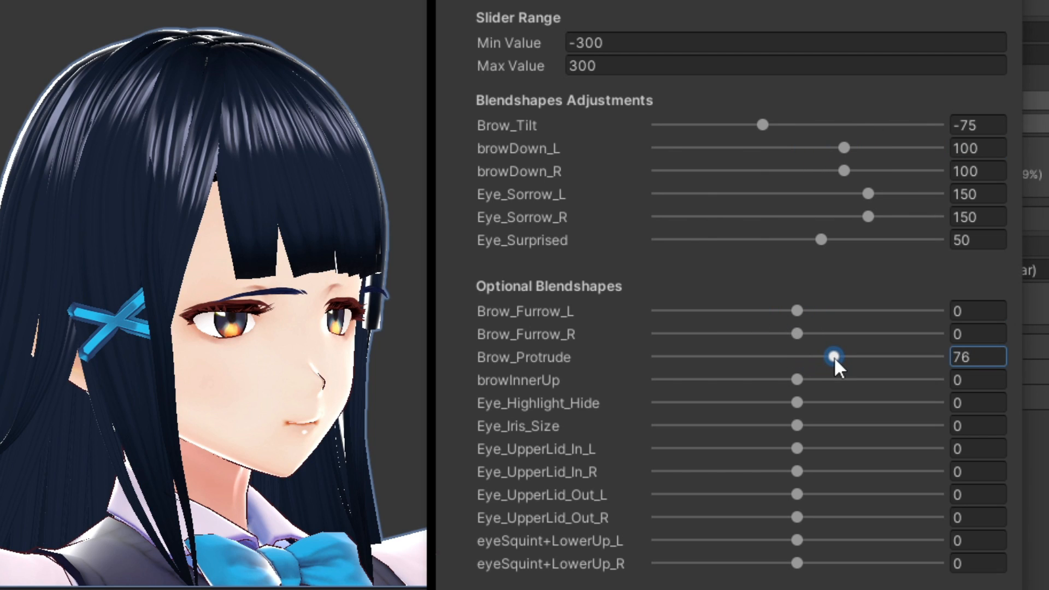
left_click_drag(780, 369, 812, 387)
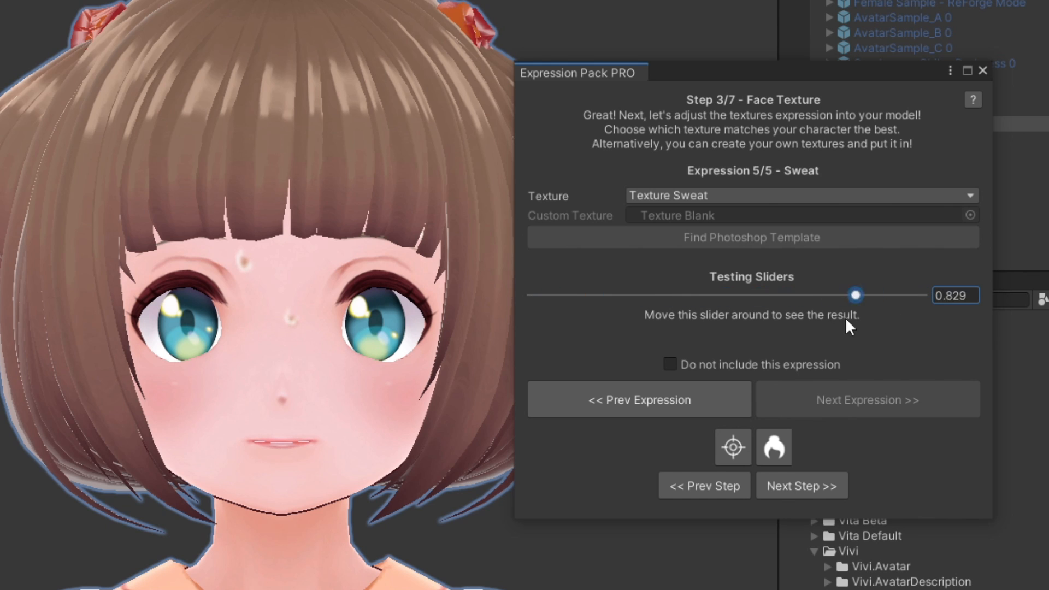
- Preview the Sweat face texture and the alternate iris texture by sweeping their testing sliders
left_click_drag(506, 310, 844, 320)
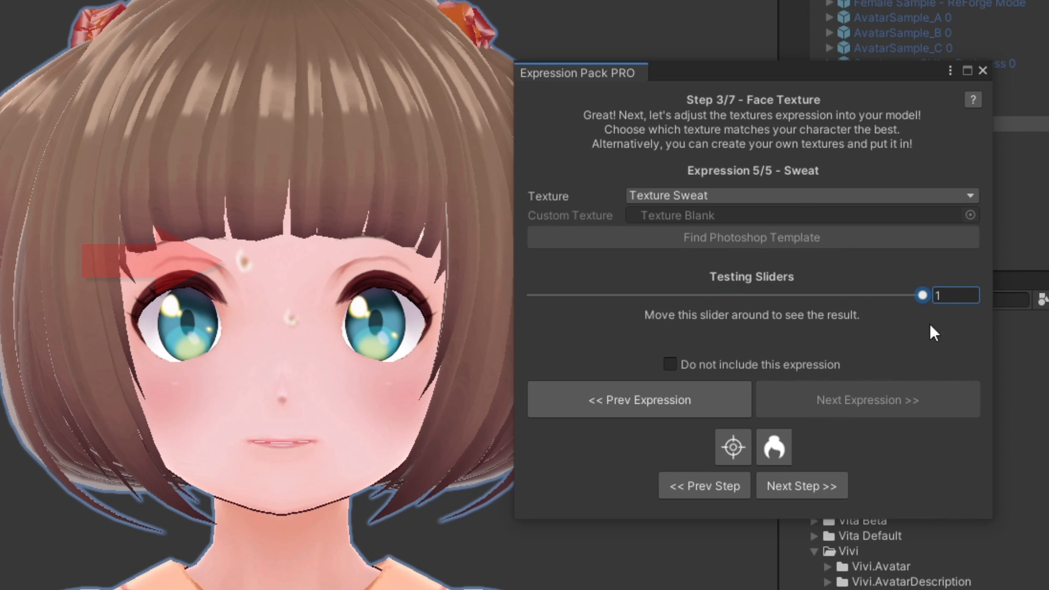
left_click_drag(923, 295, 517, 295)
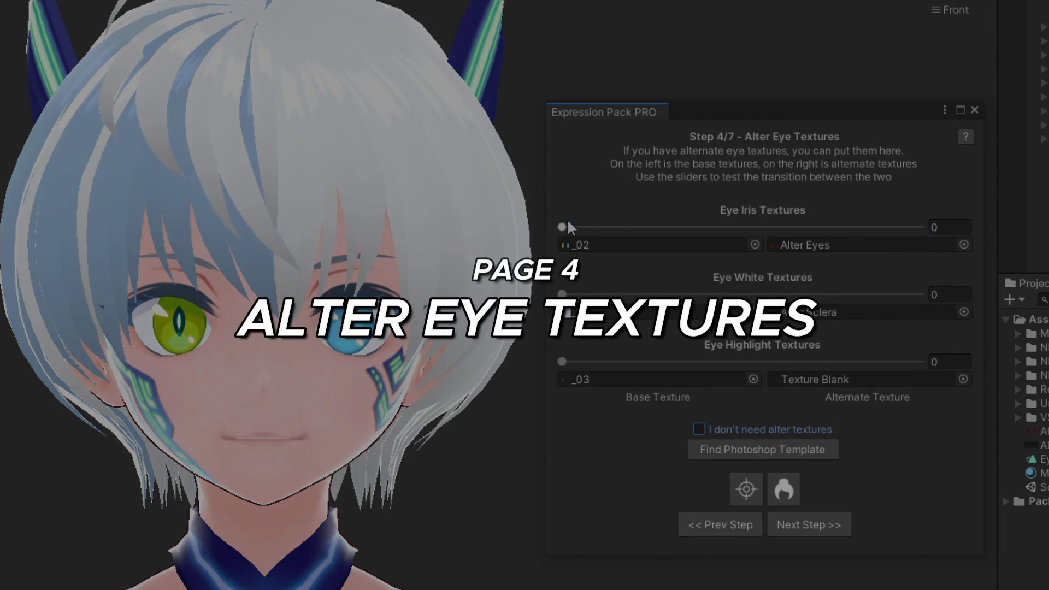
left_click_drag(563, 227, 886, 227)
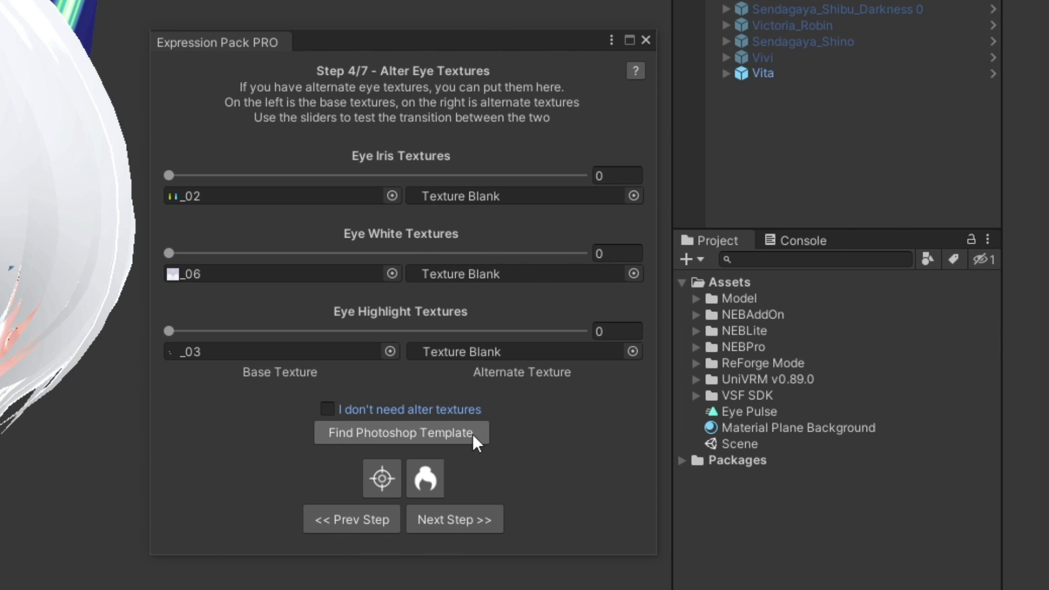
- Find and open _Photoshop Template in Photoshop and show the Alter Demon layer group
left_click(473, 434)
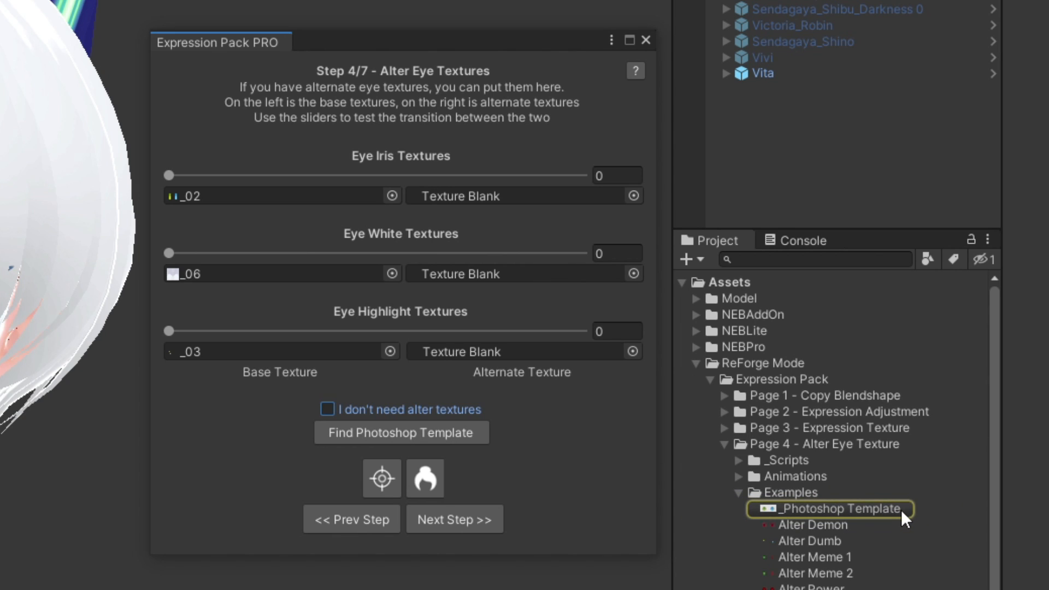
double_click(842, 509)
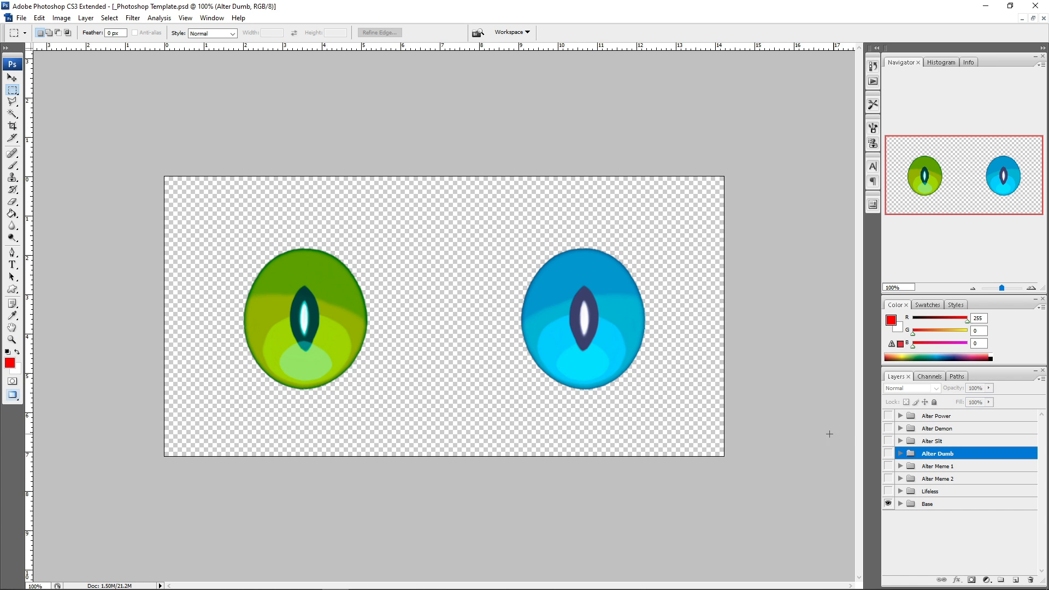
left_click(889, 429)
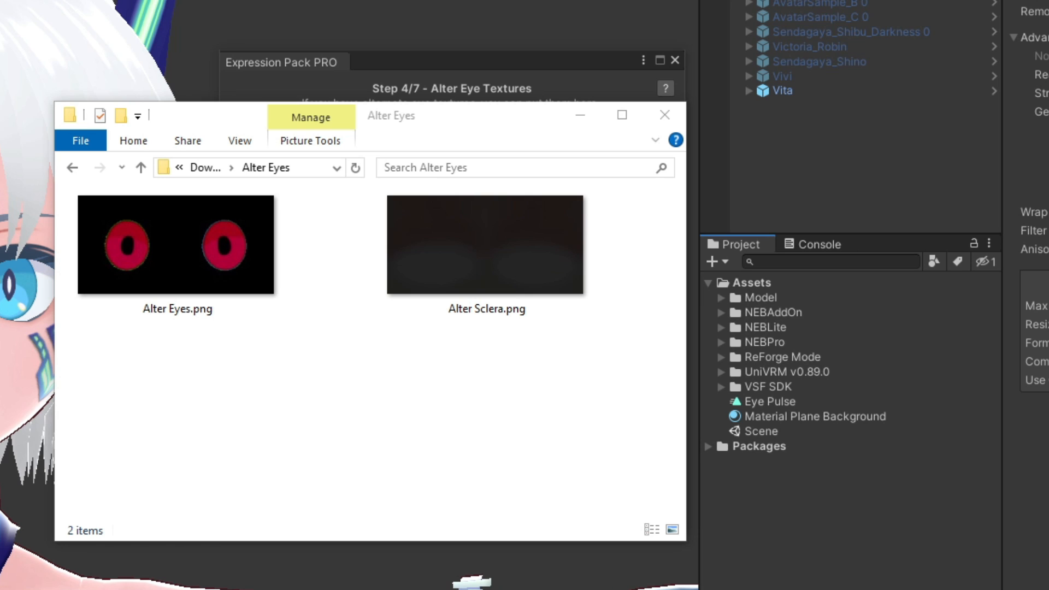
- Import Alter Eyes.png and Alter Sclera.png into the project's Assets folder and minimize the file window
left_click_drag(281, 316, 772, 282)
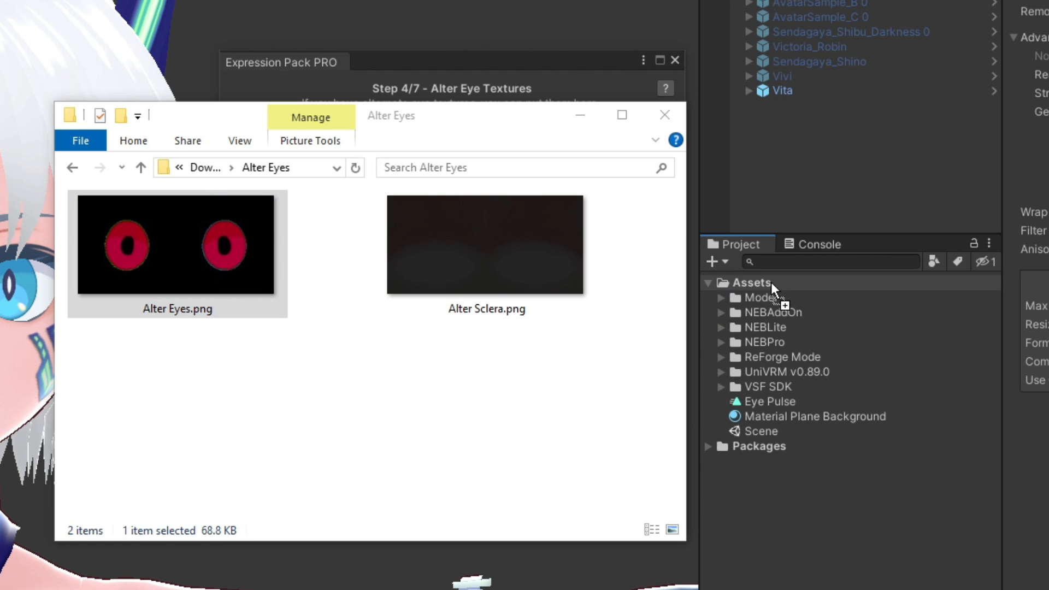
left_click_drag(485, 246, 752, 281)
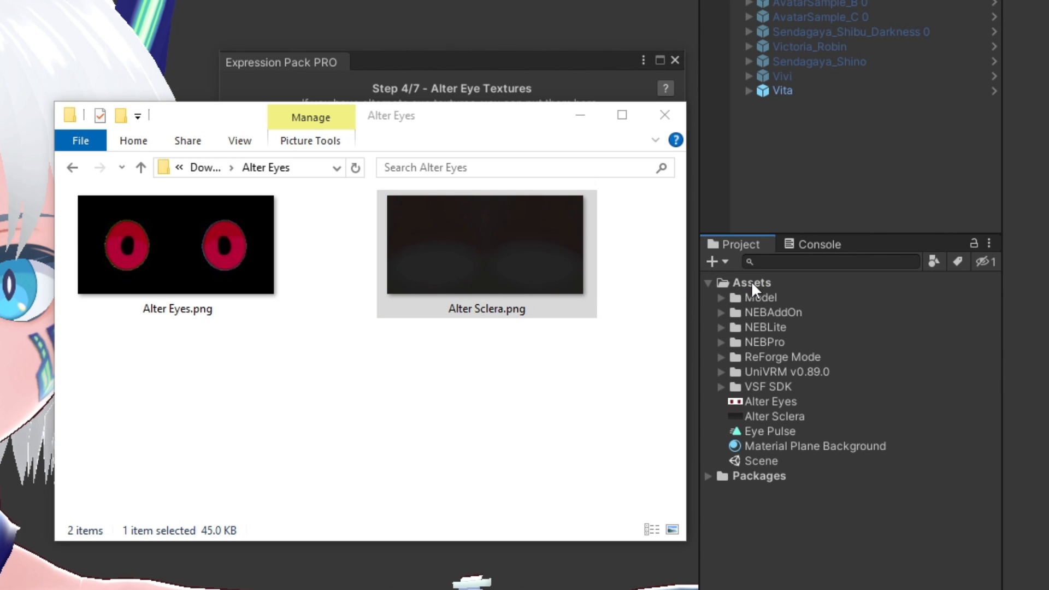
left_click(581, 115)
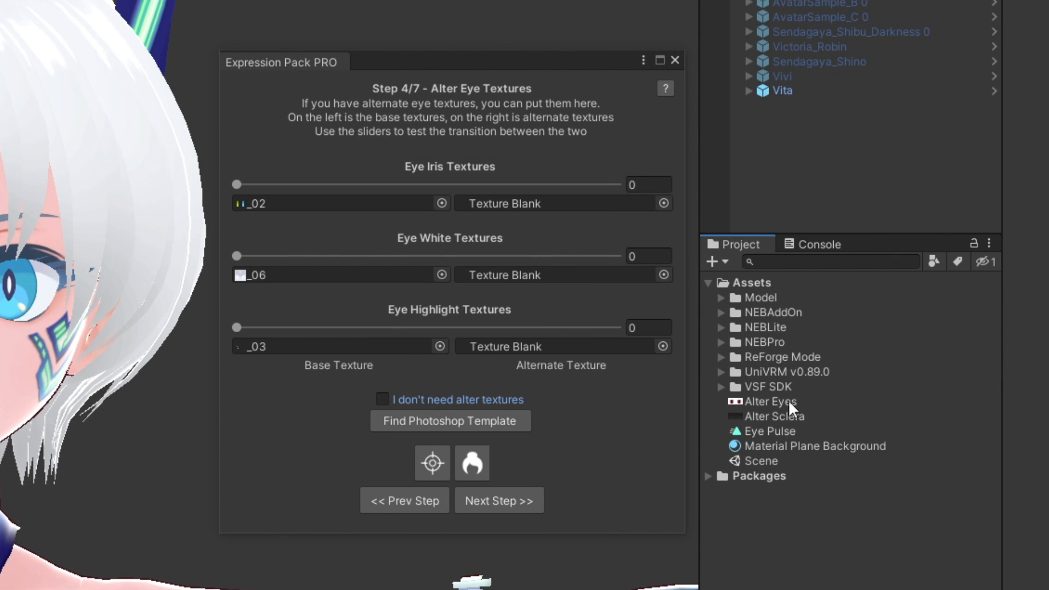
- Assign Alter Eyes and Alter Sclera as the alternate iris and eye white textures and raise both transition sliders to 1
left_click_drag(789, 400, 583, 205)
left_click_drag(775, 416, 597, 279)
left_click_drag(236, 185, 487, 184)
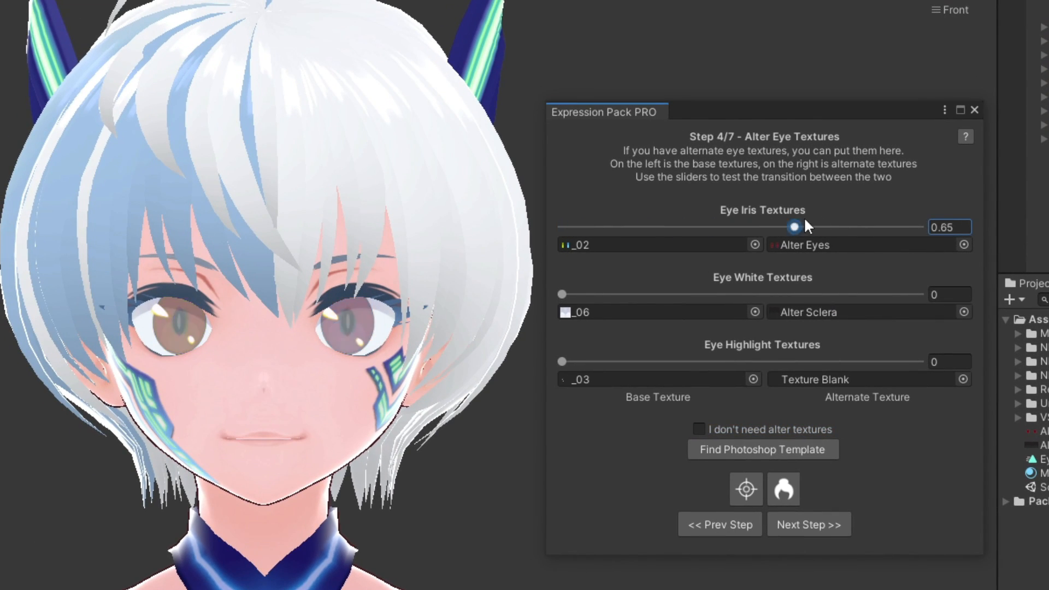
left_click_drag(805, 220, 972, 227)
left_click_drag(583, 294, 1012, 299)
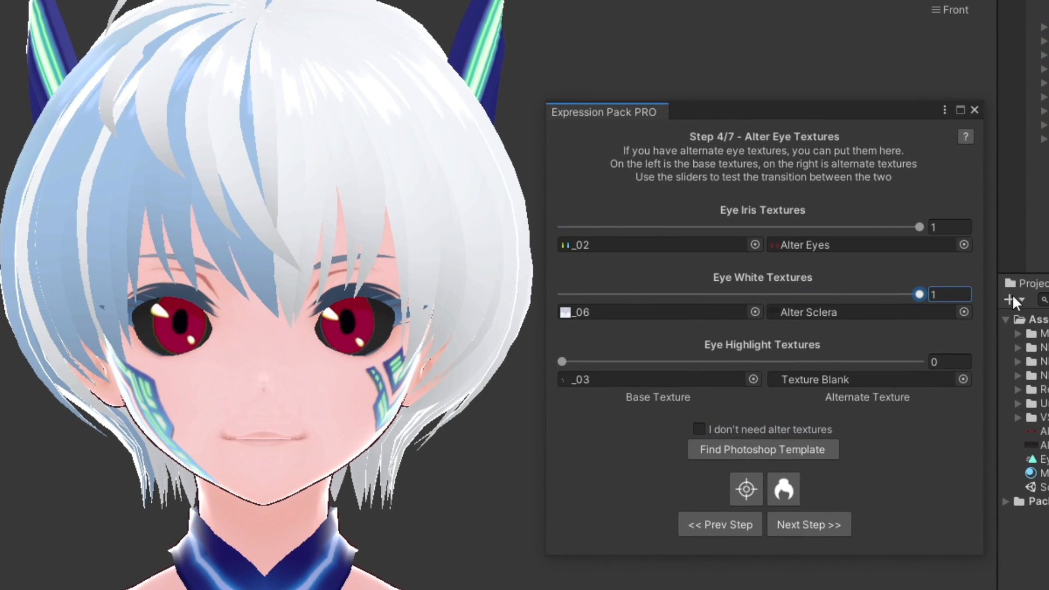
- Raise the eye highlight transition slider to 1 to test the blank alternate highlight texture
left_click_drag(577, 361, 930, 362)
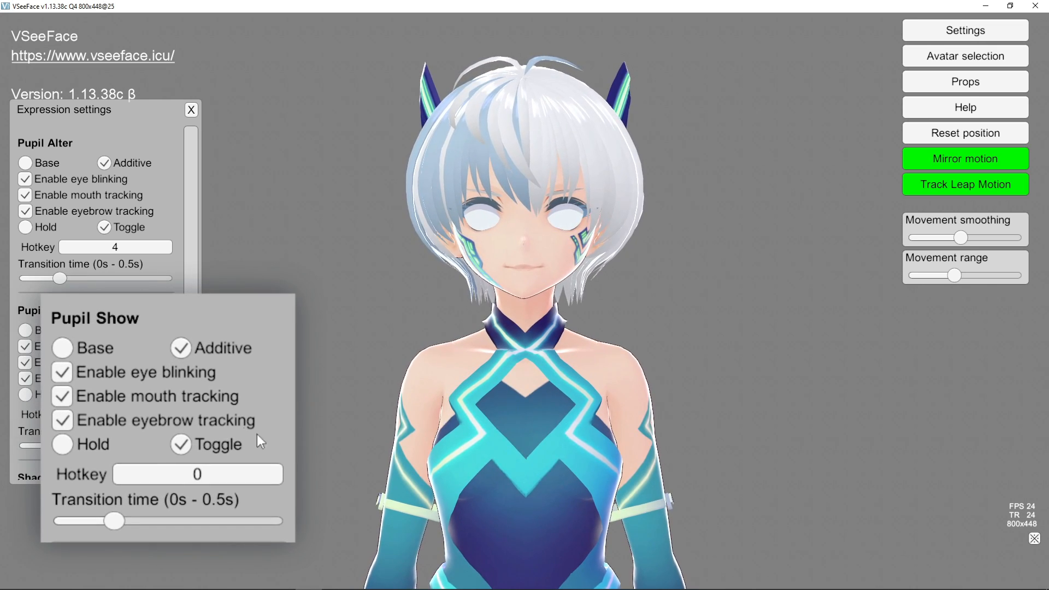
- Switch to VSeeFace and test the Pupil Show and Pupil Alter expressions on both avatars with hotkeys 0 and 4
key("0")
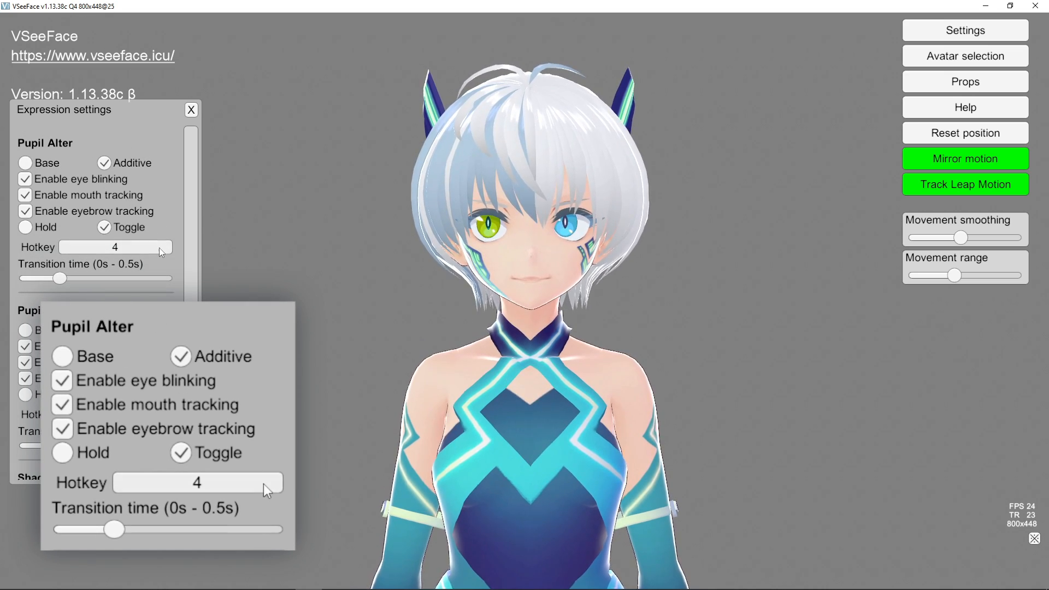
key("4")
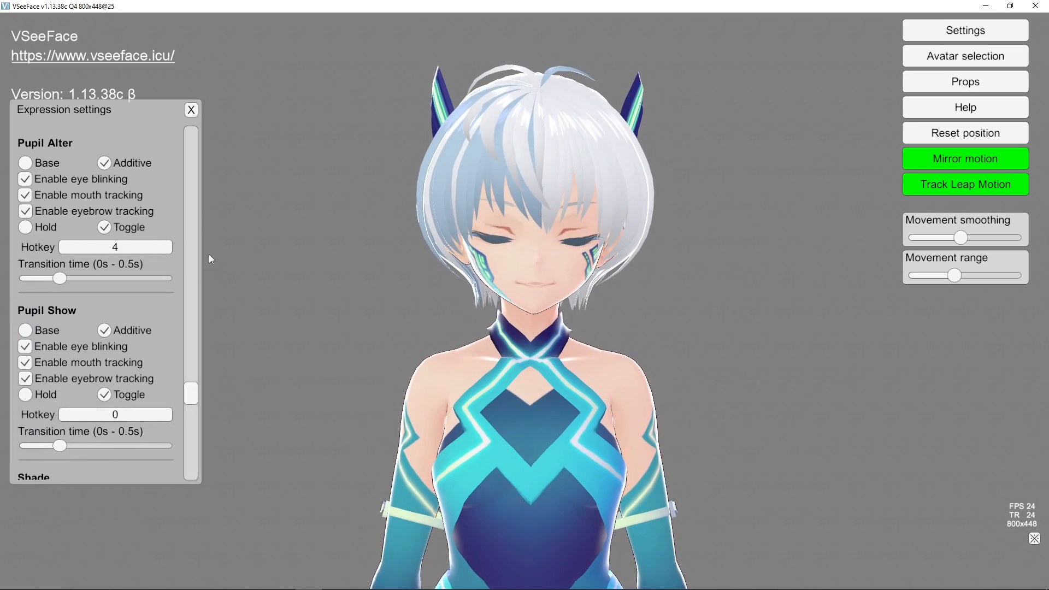
key("4")
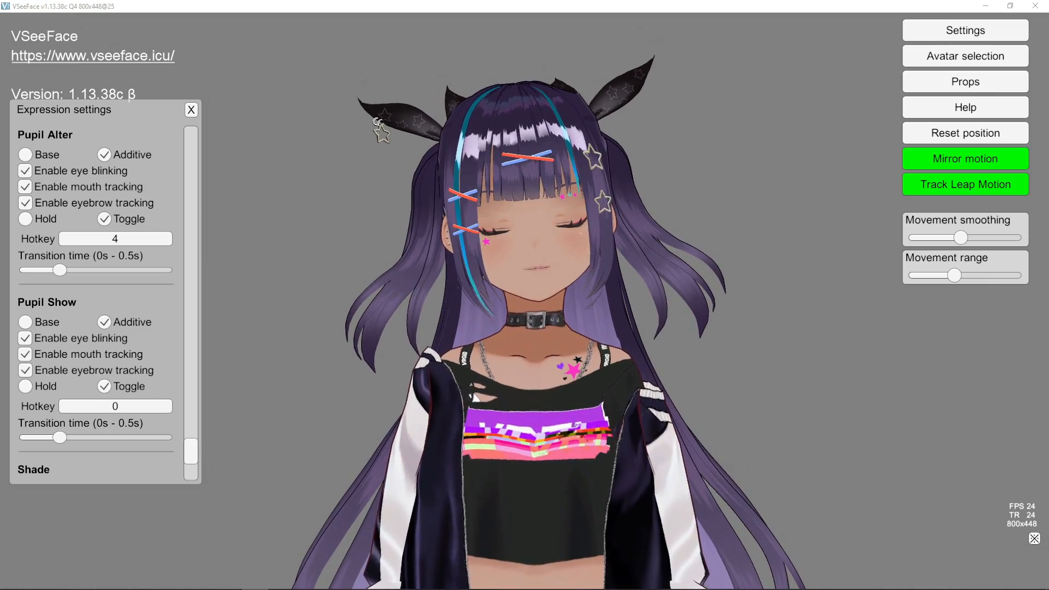
key("4")
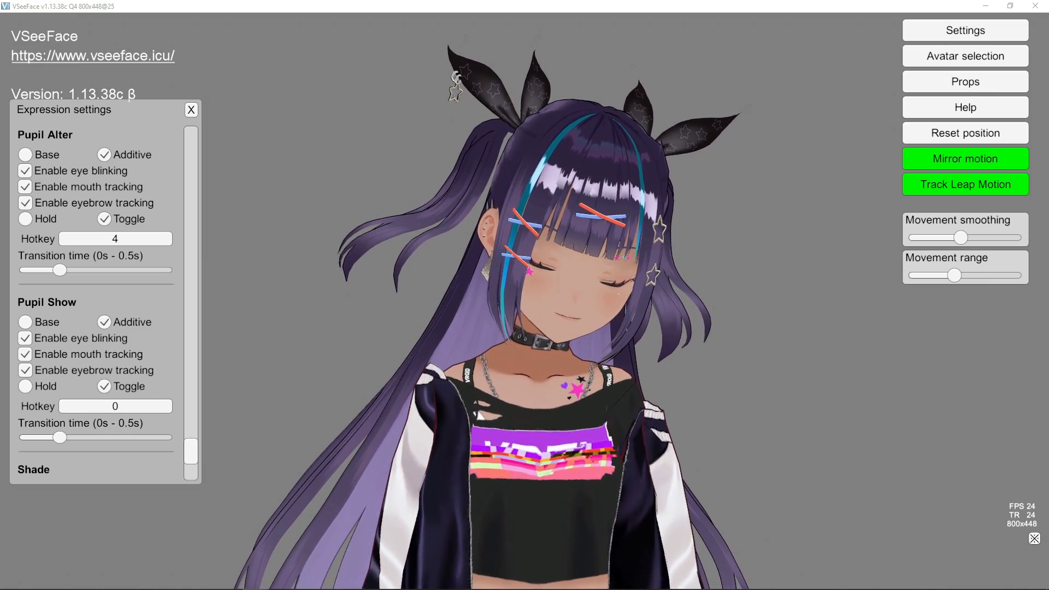
key("4")
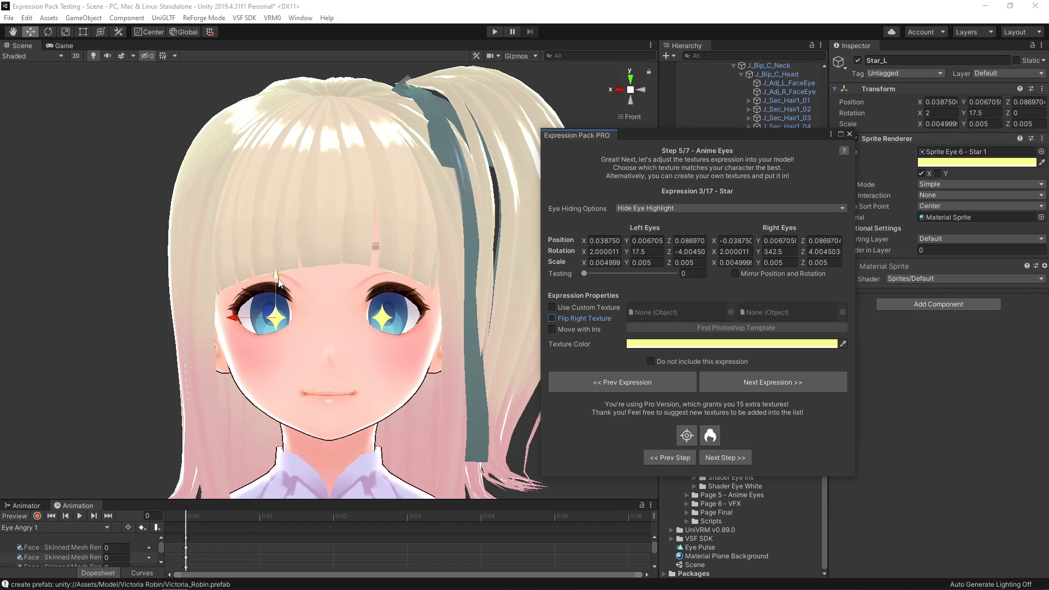
- Position the mirrored Star overlays over the irises and enlarge them to a scale of about 0.00625
left_click_drag(276, 316, 266, 309)
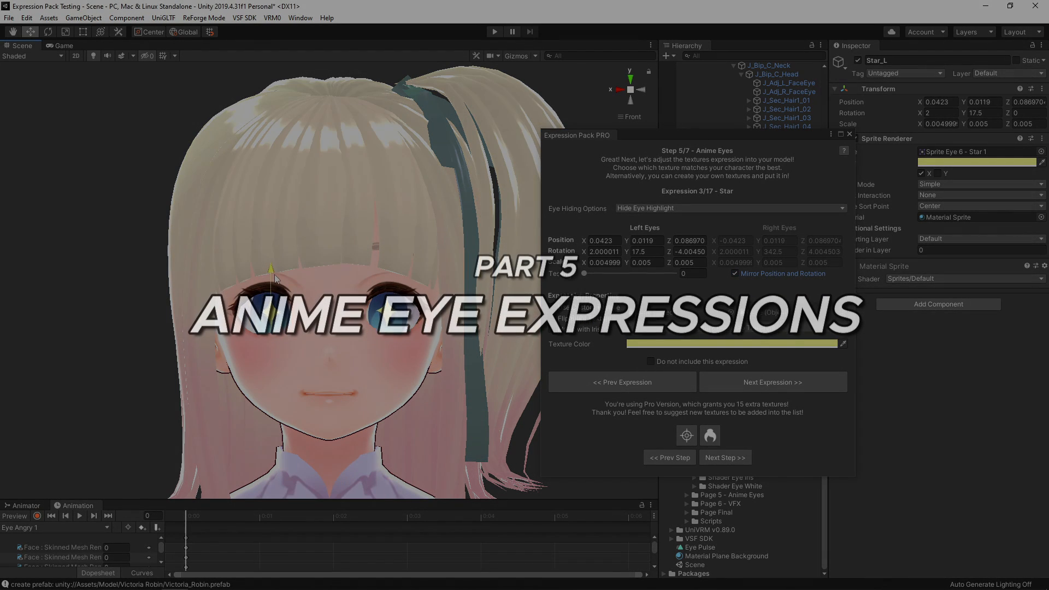
left_click_drag(272, 277, 274, 275)
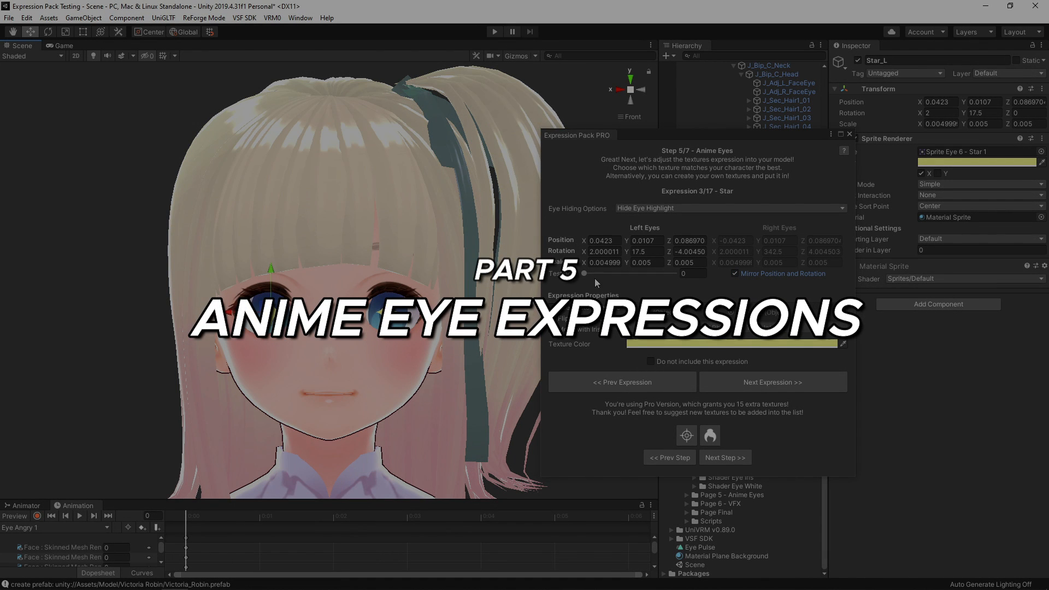
left_click(65, 33)
left_click_drag(272, 314, 283, 308)
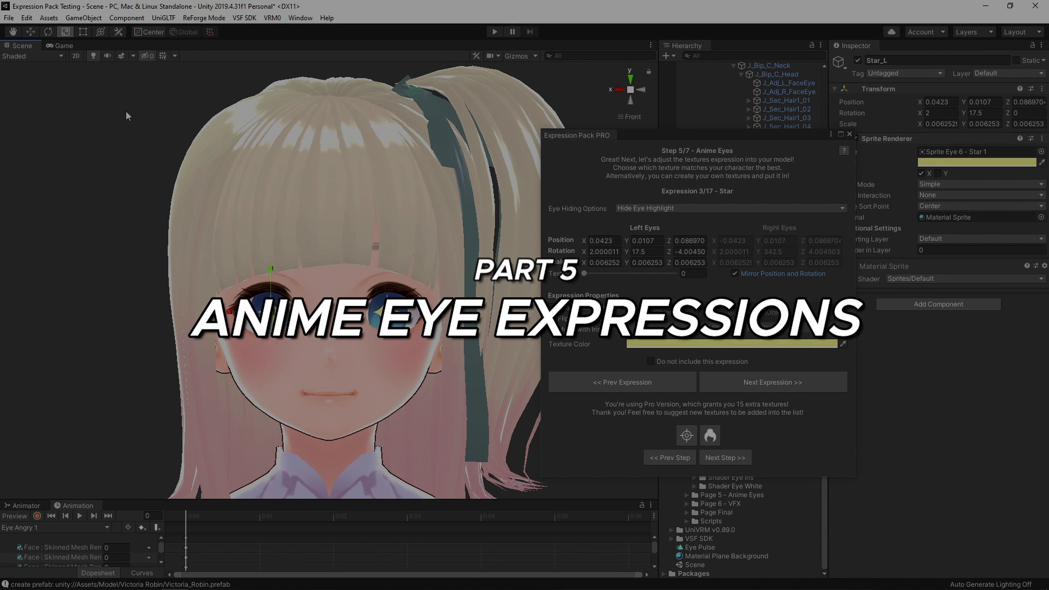
key("w")
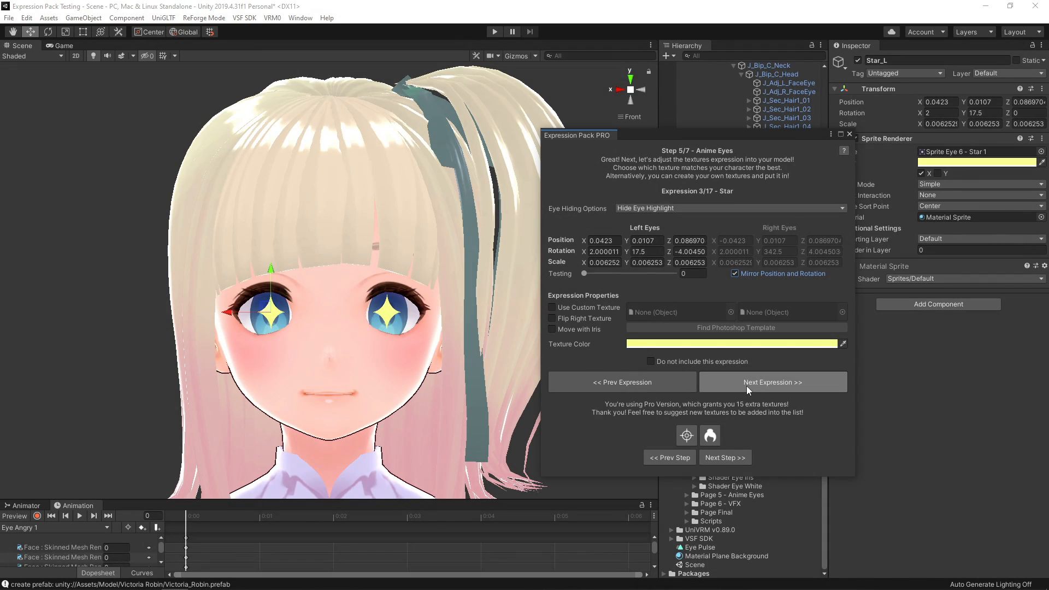
- Advance to the V expression and enlarge its left eye overlay in the scene
left_click(747, 386)
left_click(48, 33)
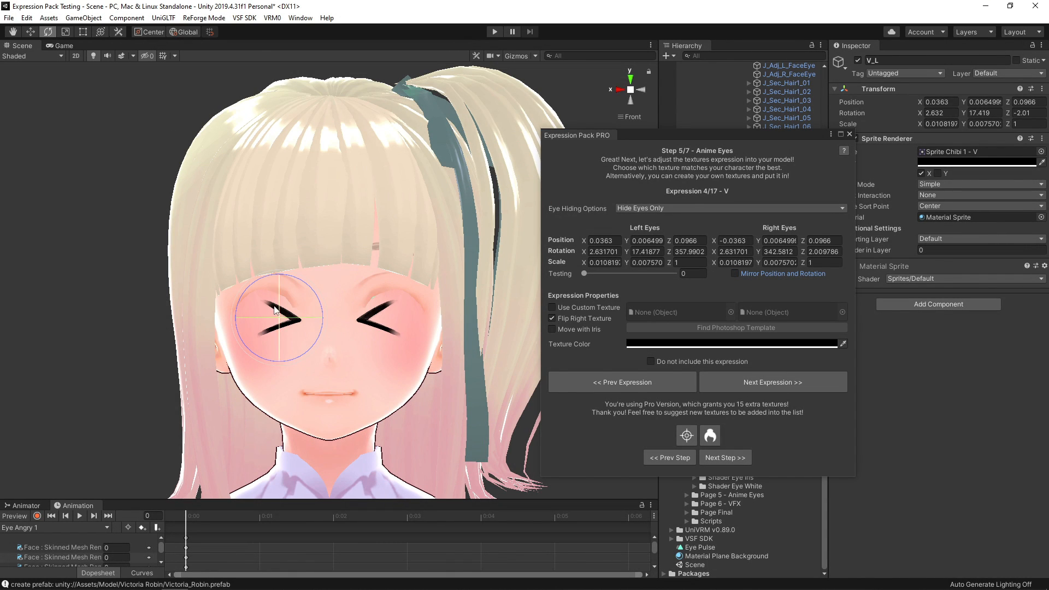
left_click(66, 33)
left_click_drag(279, 317, 292, 311)
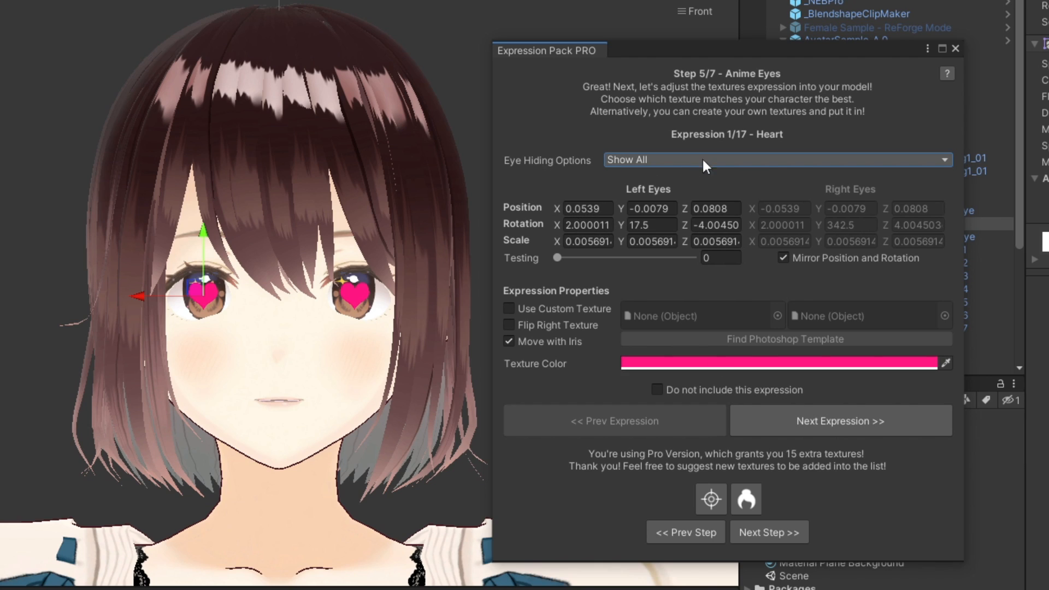
- Try the Heart expression's eye hiding options in turn: Hide Eye Highlight, Hide Pupil and Hide Eyes Only
left_click(797, 162)
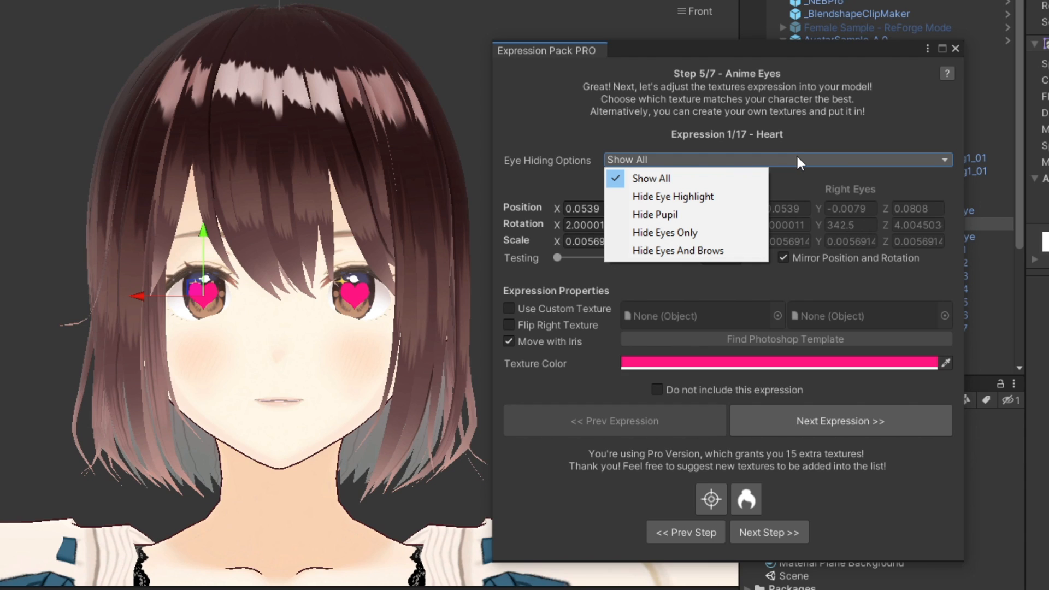
left_click(746, 197)
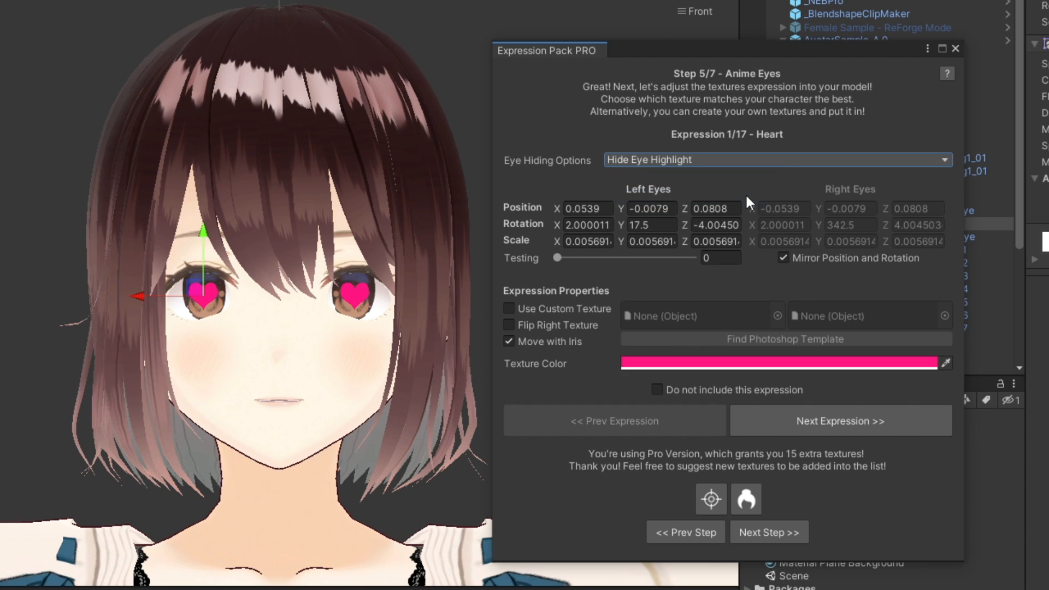
left_click(773, 162)
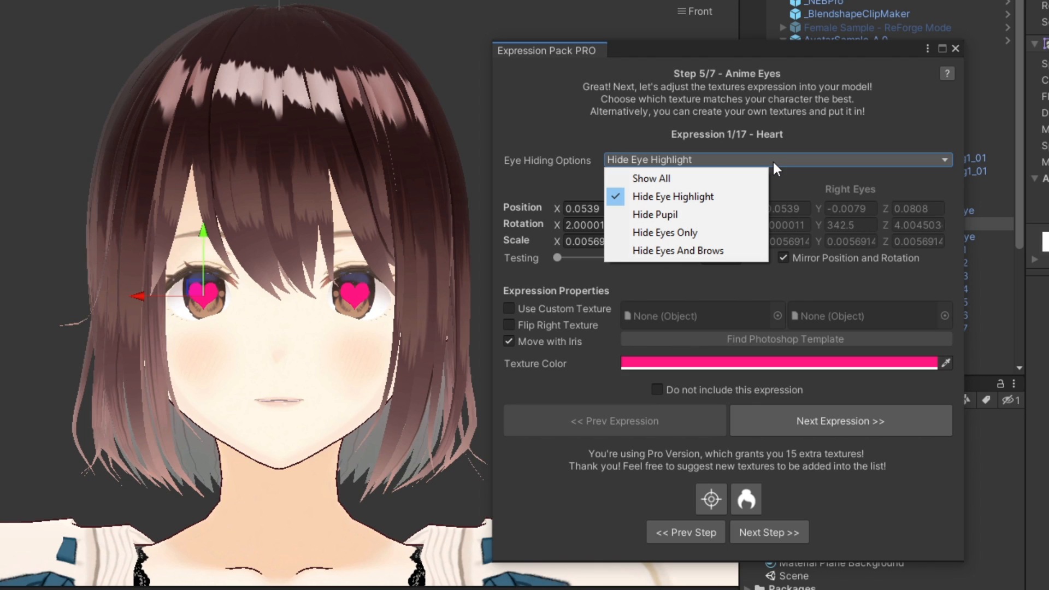
left_click(755, 215)
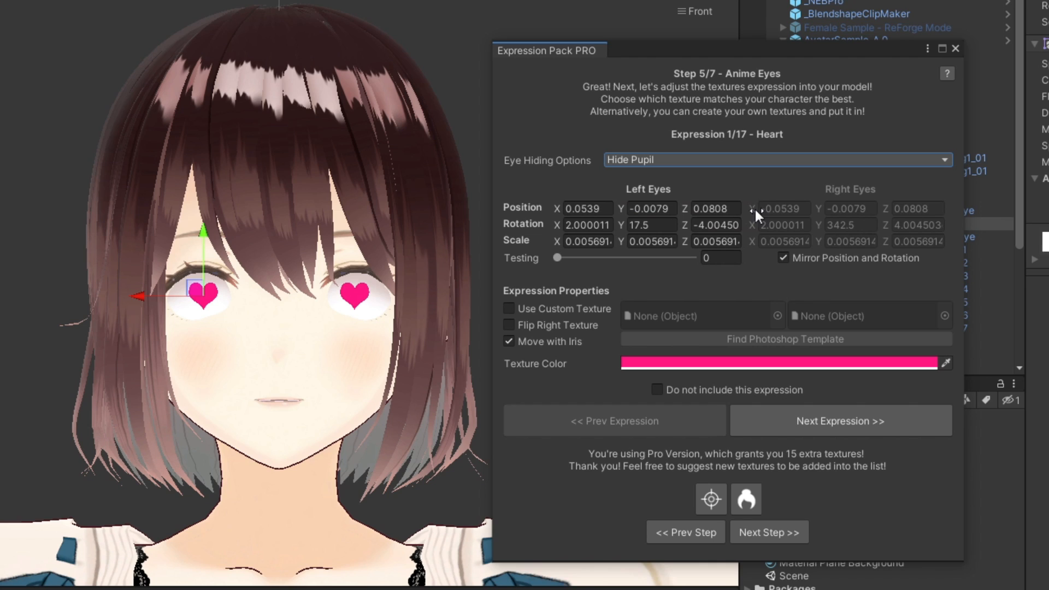
left_click(776, 159)
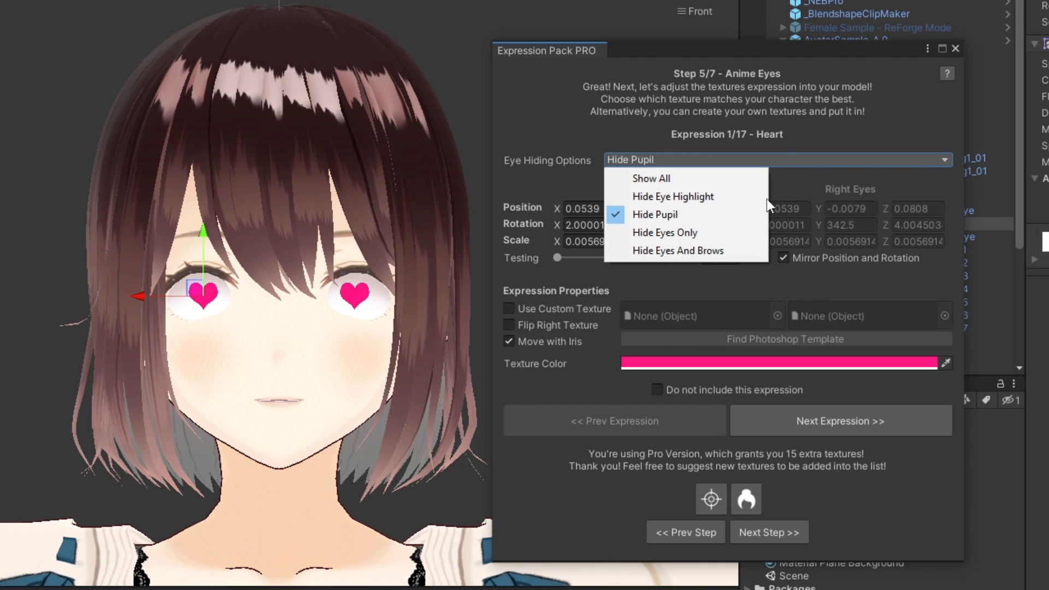
left_click(752, 232)
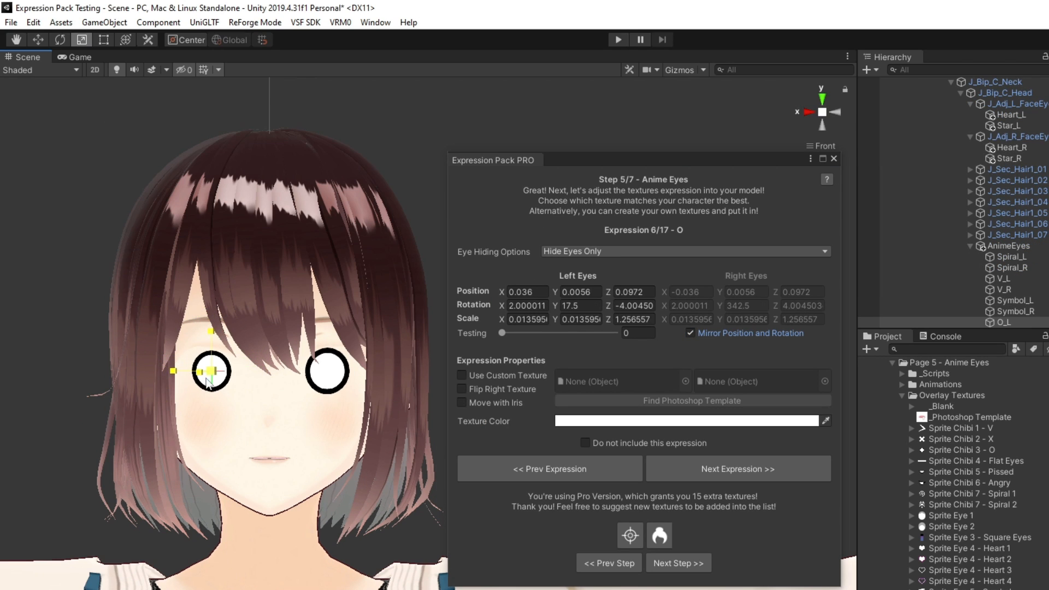
- Enlarge the mirrored O eye overlays to a scale of about 0.0146
left_click_drag(213, 373, 213, 374)
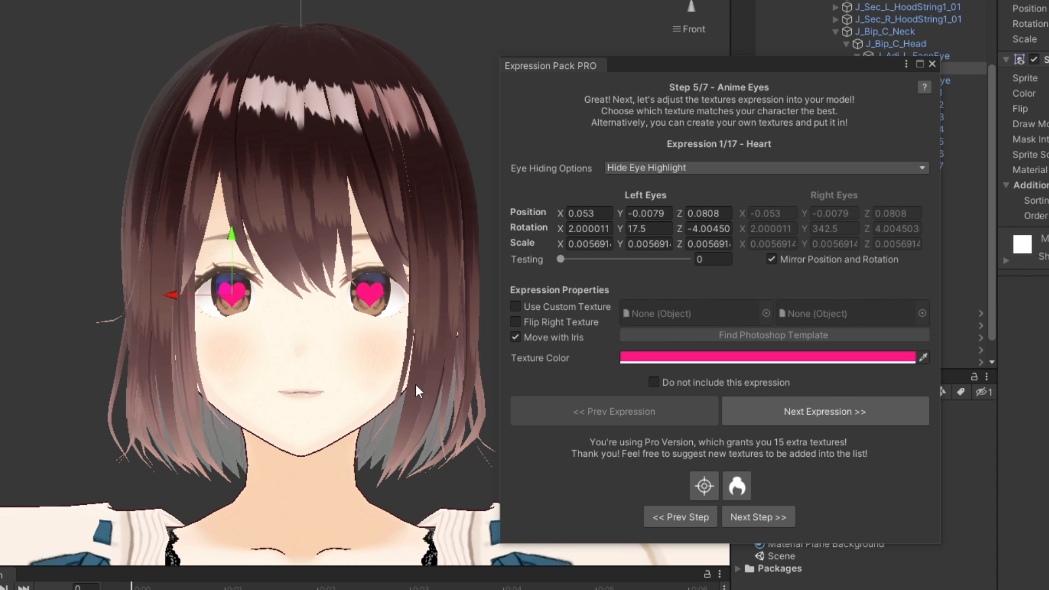
- Push the mirrored Heart overlays back into the eyes to Z position 0.0628 and preview the expression with the testing slider
left_click_drag(415, 385, 188, 371, "alt")
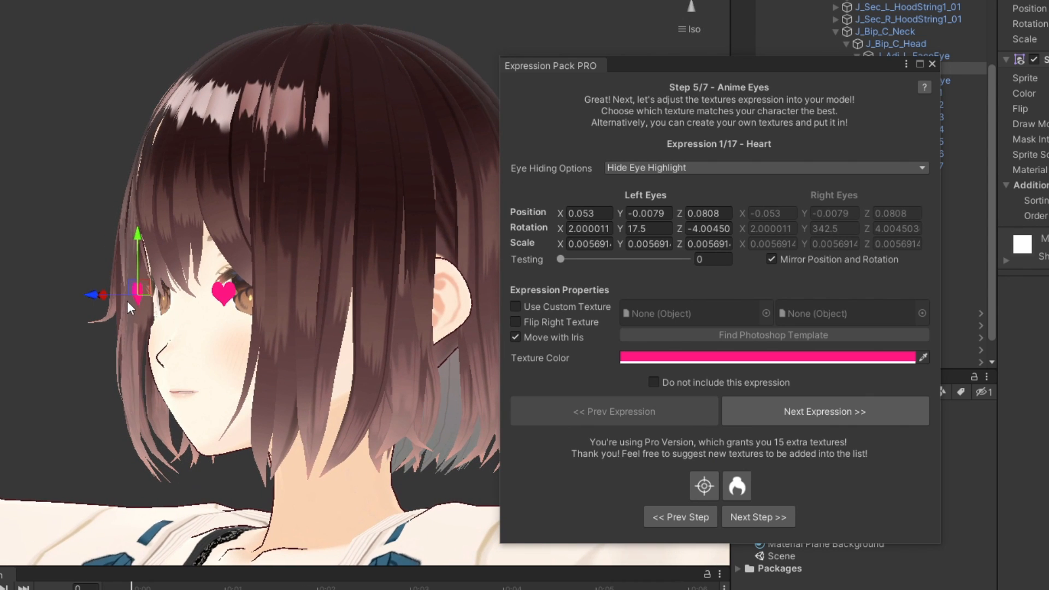
left_click_drag(96, 297, 122, 300)
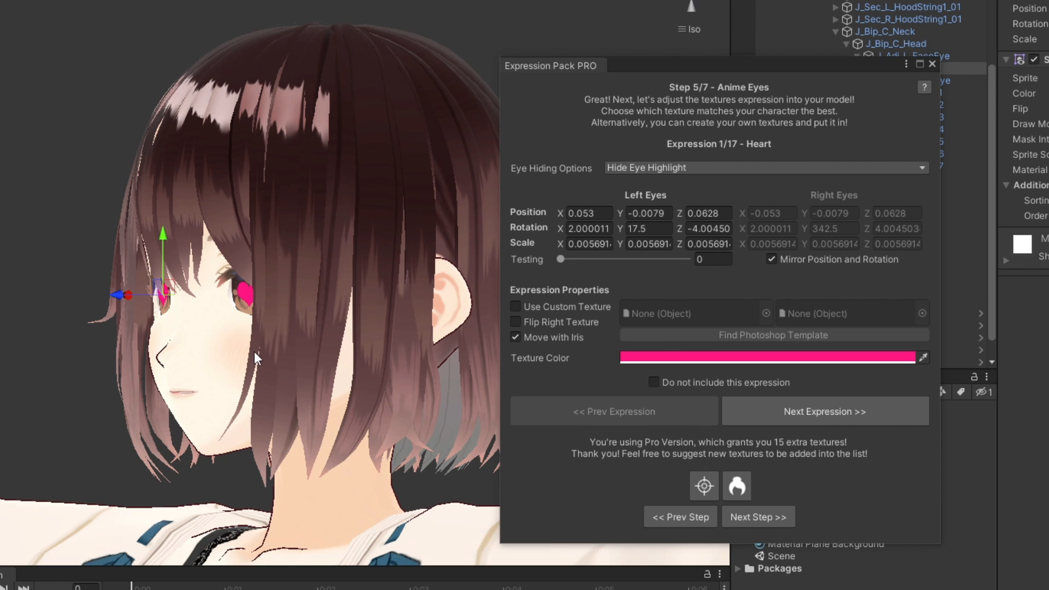
left_click_drag(254, 352, 477, 352, "alt")
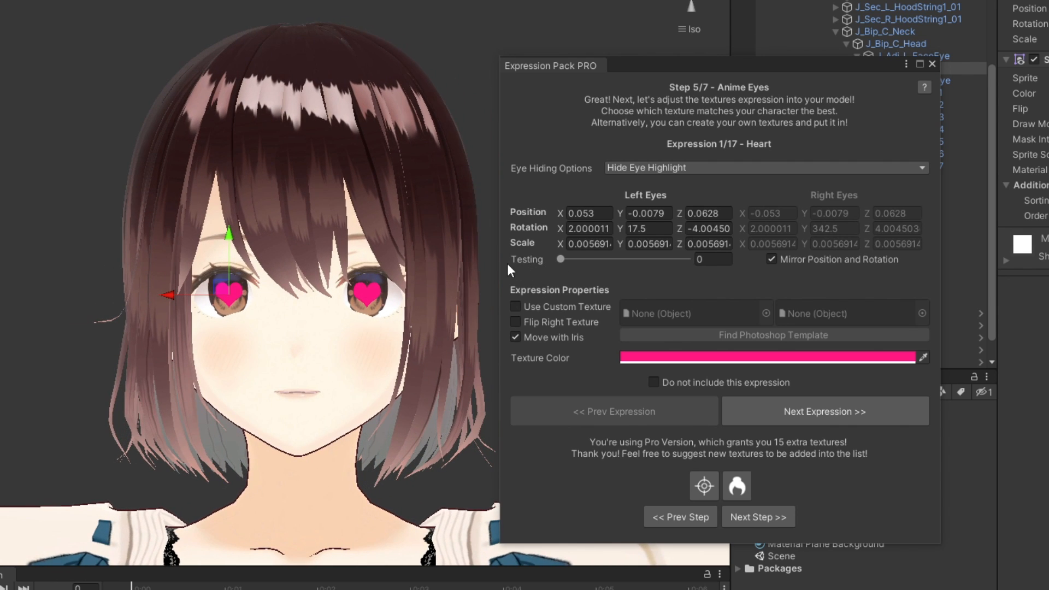
mouse_move(559, 260)
left_mouse_down()
mouse_move(725, 271)
mouse_move(513, 266)
mouse_move(729, 273)
mouse_move(547, 268)
left_mouse_up()
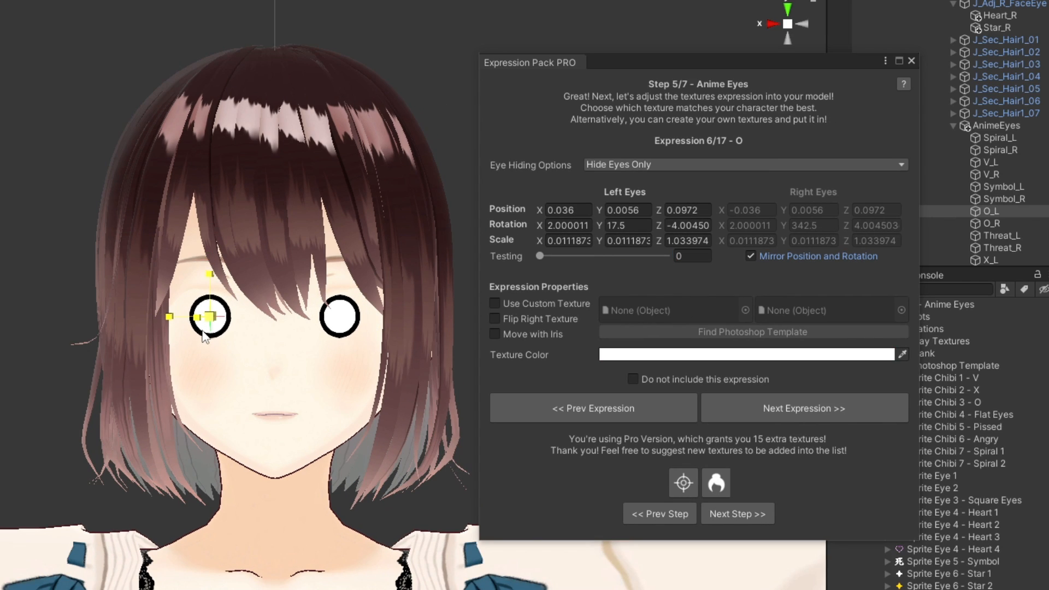
- Enlarge the mirrored O overlays to about 0.0158 and rescale only the left one with Mirror Position and Rotation turned off
left_click_drag(202, 331, 221, 324)
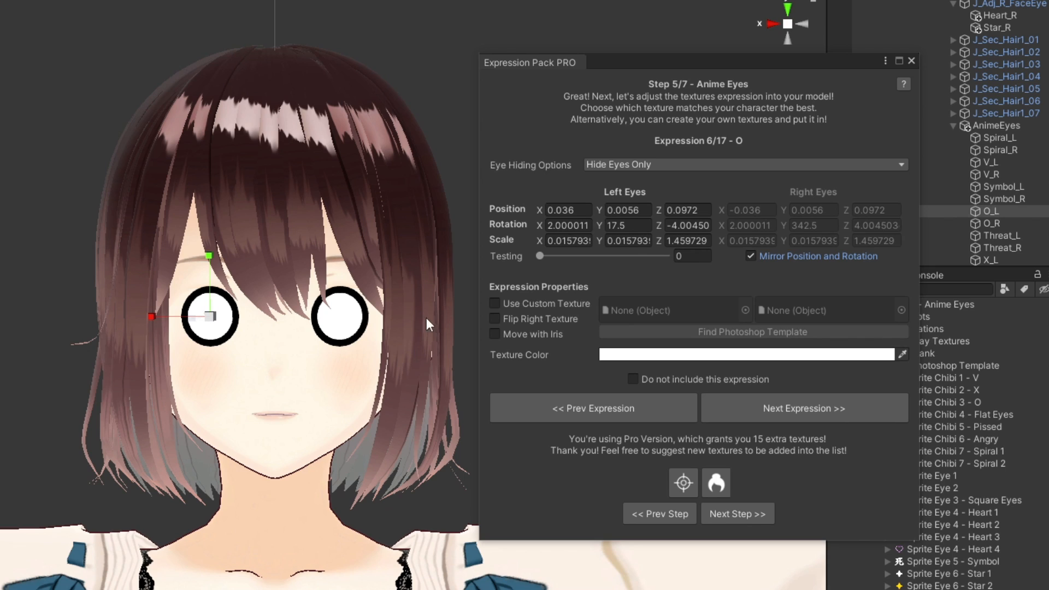
left_click(785, 259)
mouse_move(218, 323)
left_mouse_down()
mouse_move(208, 313)
mouse_move(214, 328)
left_mouse_up()
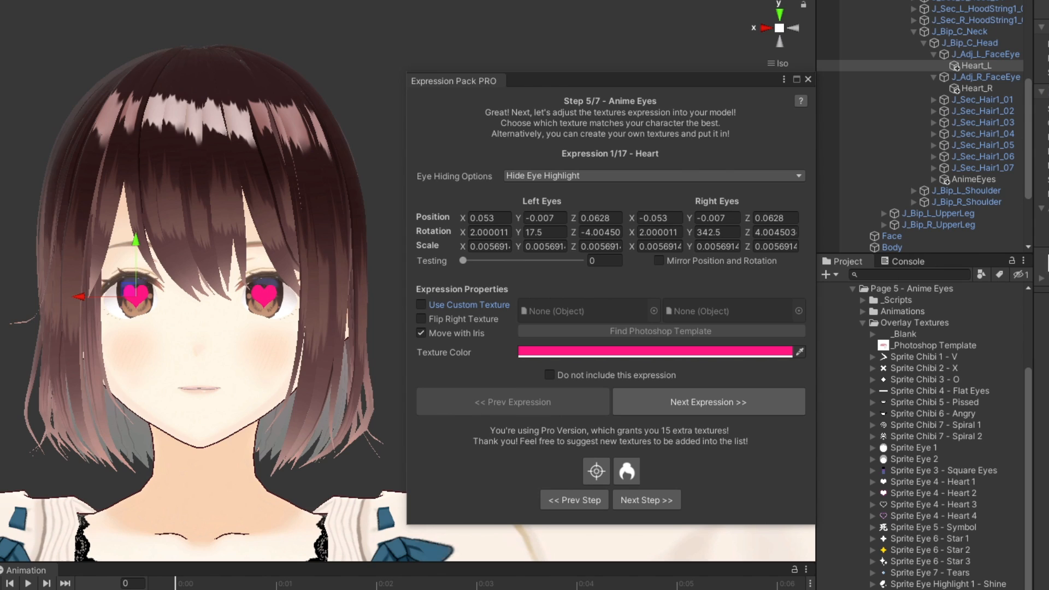
- Enable custom textures for Heart, assign Sprite Eye 4 - Heart 1 left and Heart 3 right, and locate the Photoshop template
left_click(498, 308)
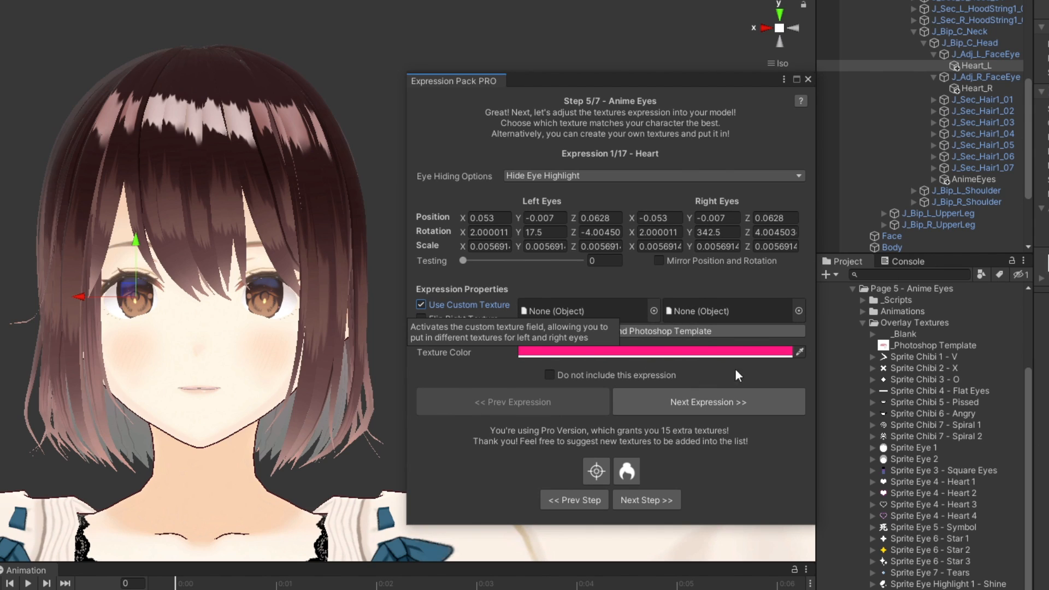
left_click_drag(932, 482, 593, 309)
left_click_drag(967, 504, 743, 306)
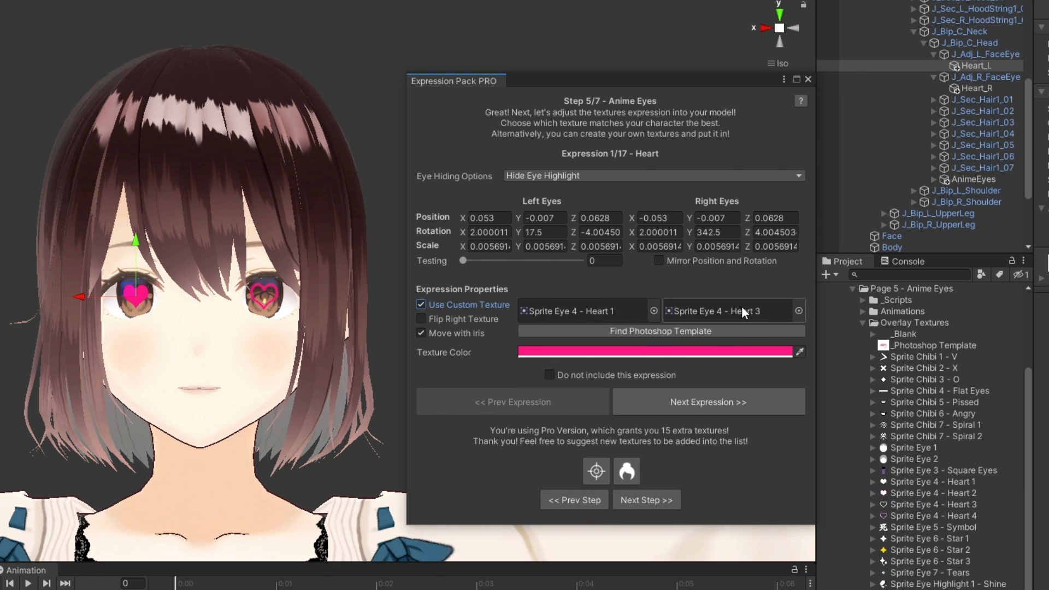
left_click(743, 330)
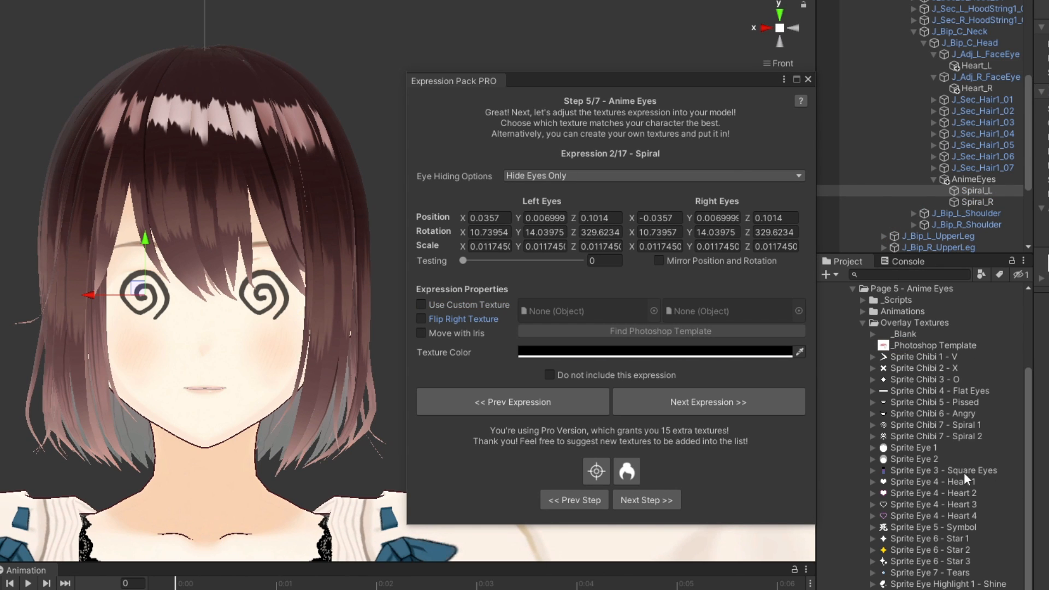
- Turn on Flip Right Texture for the Spiral expression and Move with Iris for the Star expression
left_click(496, 321)
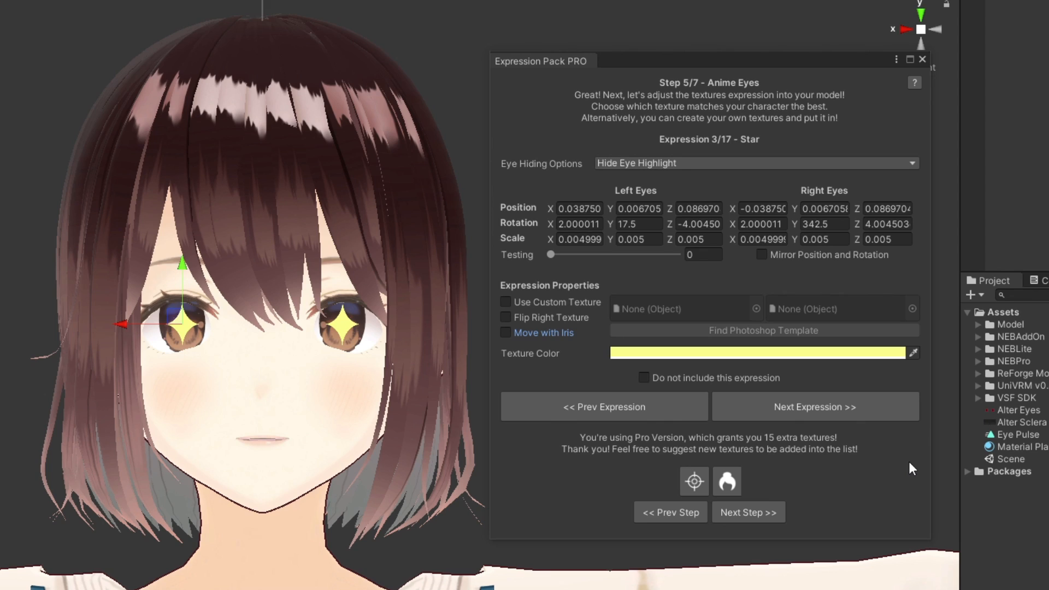
left_click(546, 333)
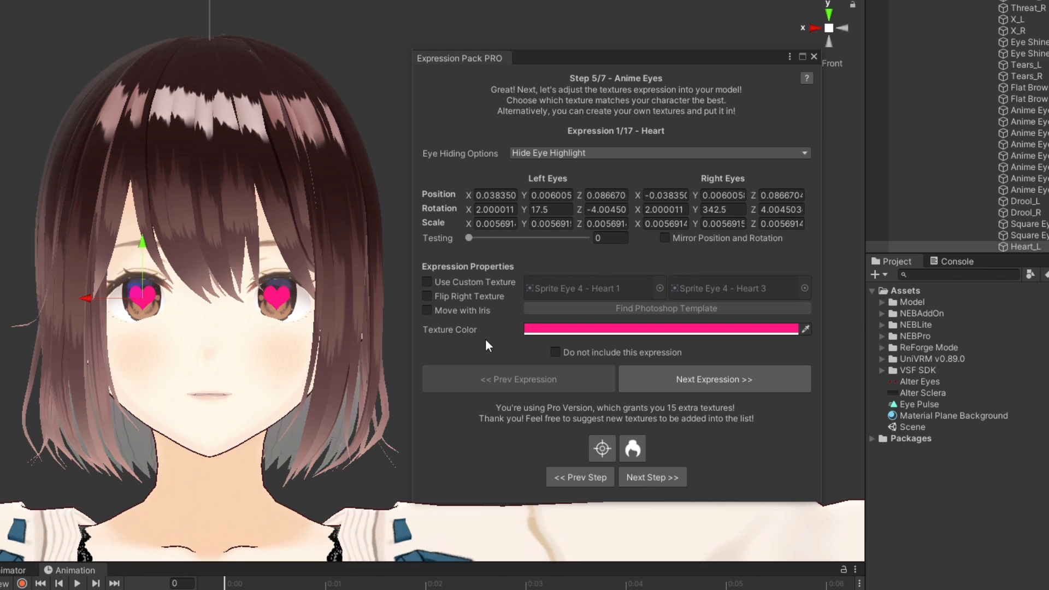
- Change the Heart expression's texture color to pink FF178D and adjust its alpha
left_click(621, 330)
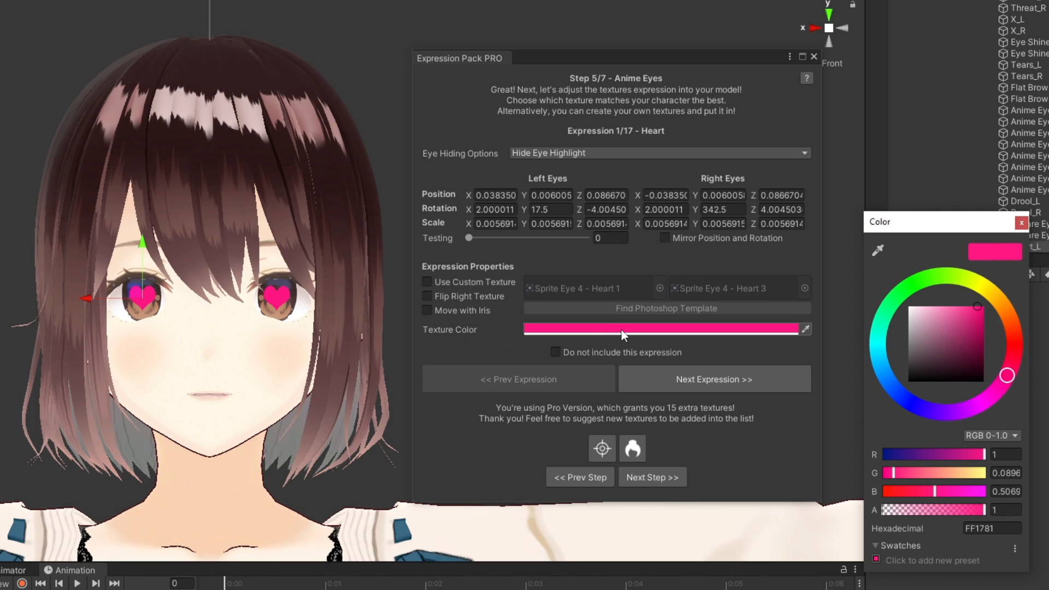
left_click_drag(1005, 342, 1010, 381)
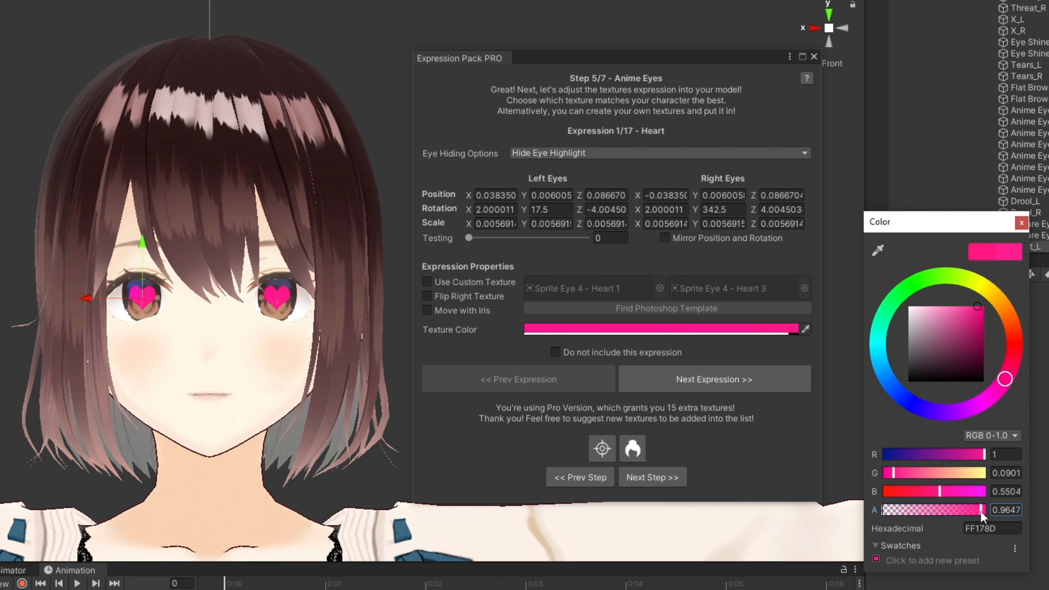
mouse_move(981, 510)
left_mouse_down()
mouse_move(817, 510)
mouse_move(997, 511)
left_mouse_up()
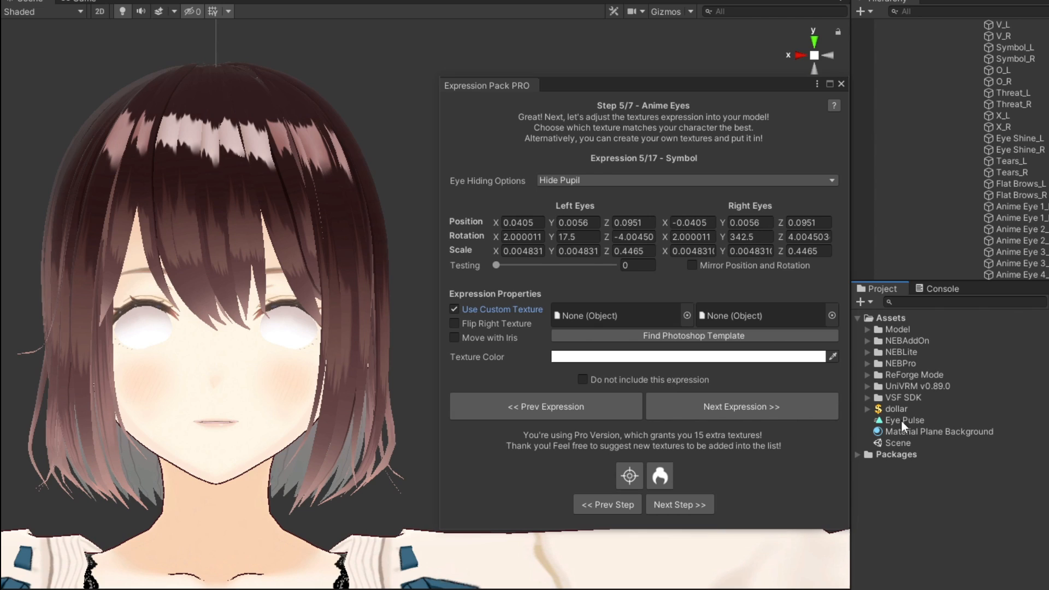
- Assign the dollar image as the custom texture for both eyes of the Symbol expression
left_click(897, 409)
left_click_drag(897, 408, 628, 319)
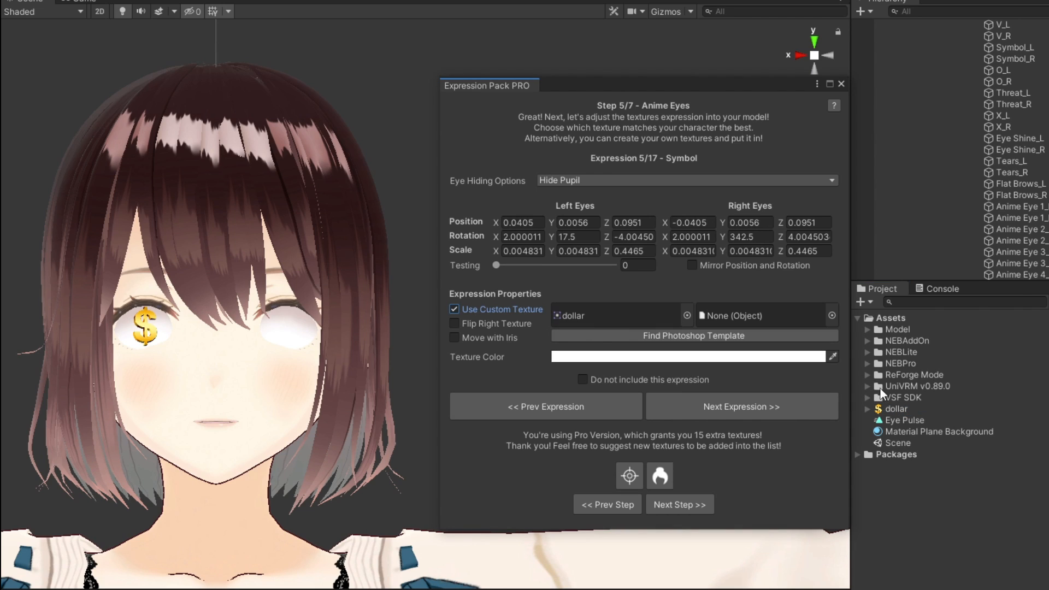
left_click_drag(898, 413, 768, 323)
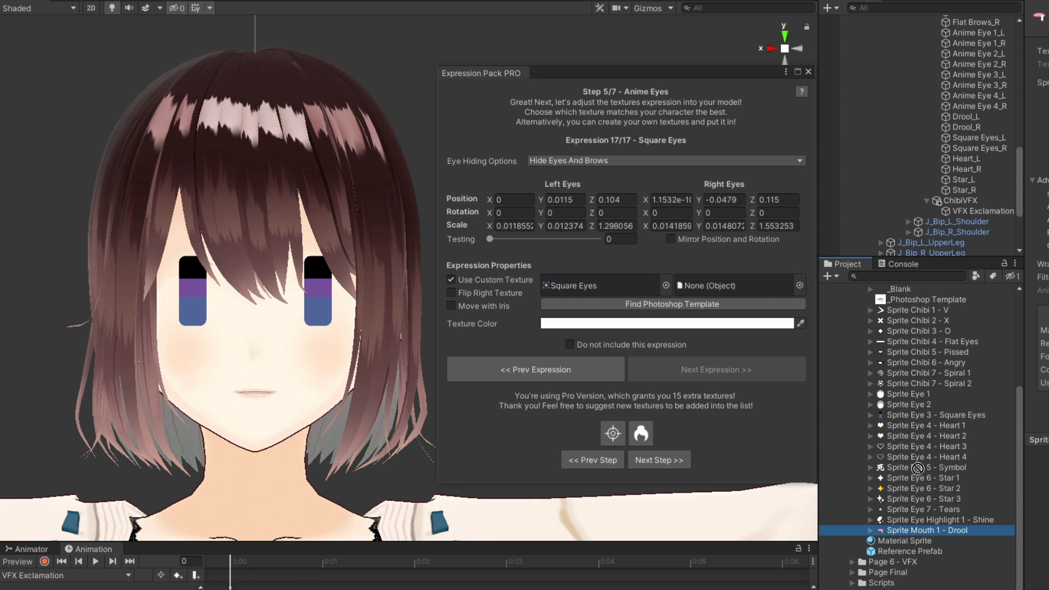
- Assign Sprite Mouth 1 - Drool as the right custom texture of the Square Eyes expression
left_click_drag(918, 468, 737, 283)
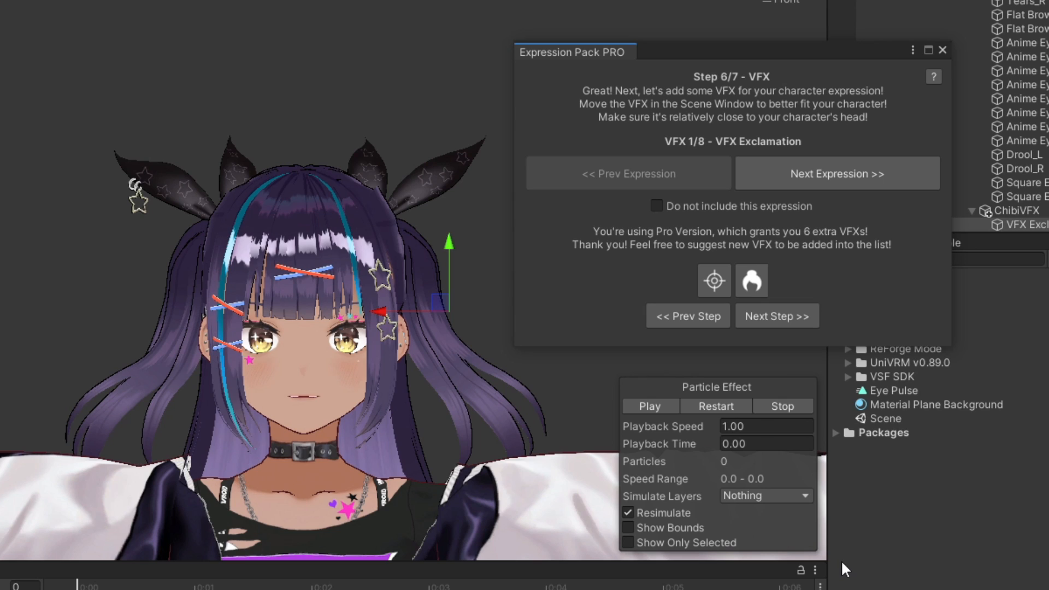
- Fine-tune the position of the VFX Exclamation effect beside the character's head and play its particle effect as a preview
mouse_move(390, 321)
left_mouse_down()
mouse_move(363, 322)
mouse_move(373, 322)
left_mouse_up()
mouse_move(436, 236)
left_mouse_down()
mouse_move(437, 280)
mouse_move(435, 234)
left_mouse_up()
left_click_drag(364, 311, 380, 312)
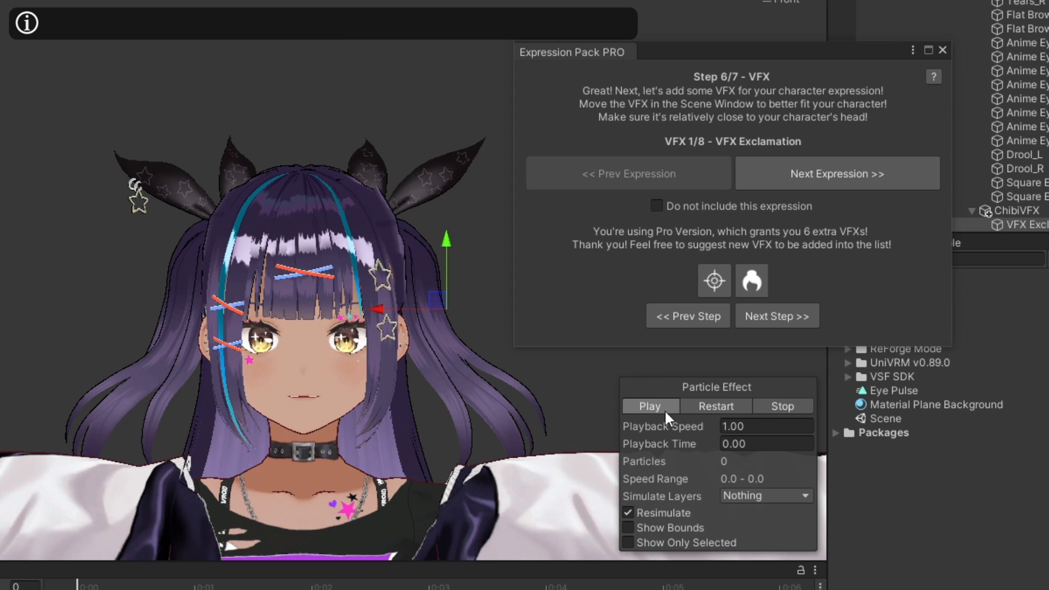
left_click(651, 406)
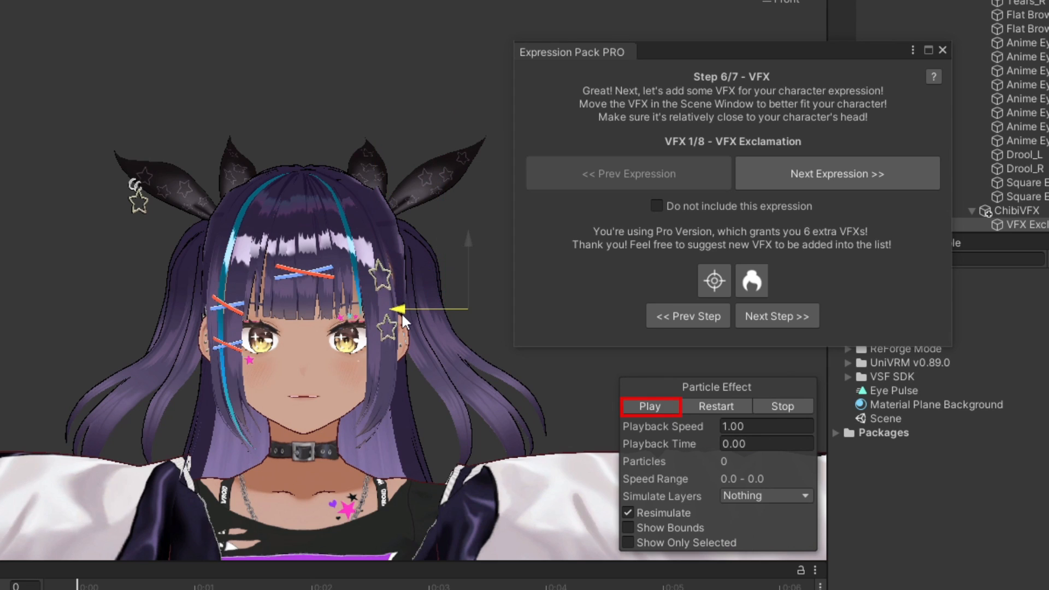
left_click(666, 407)
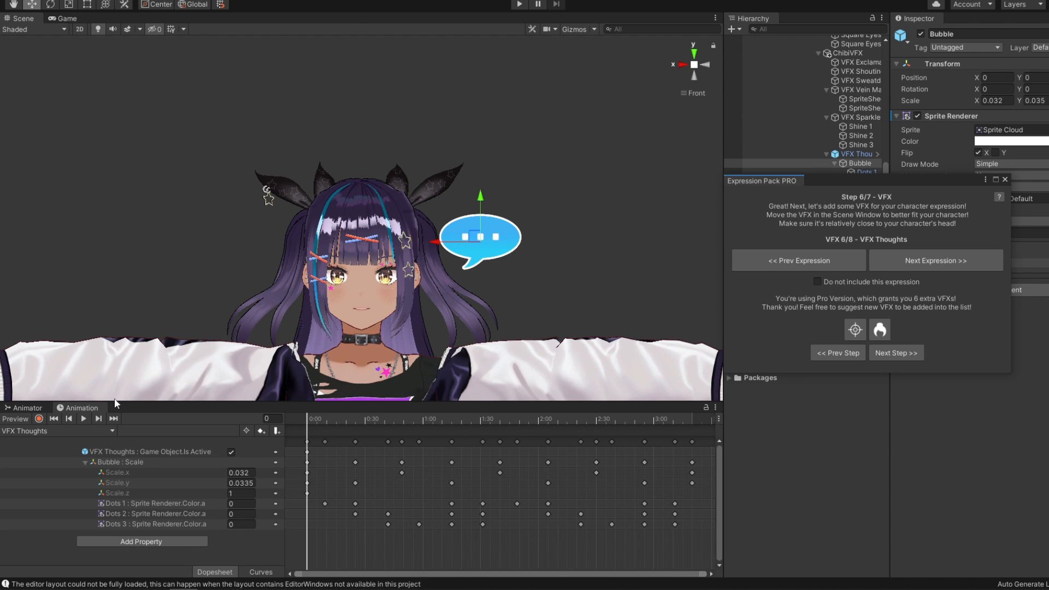
- Play the VFX Thoughts animation to preview the thought bubble and focus the view on it
left_click(86, 418)
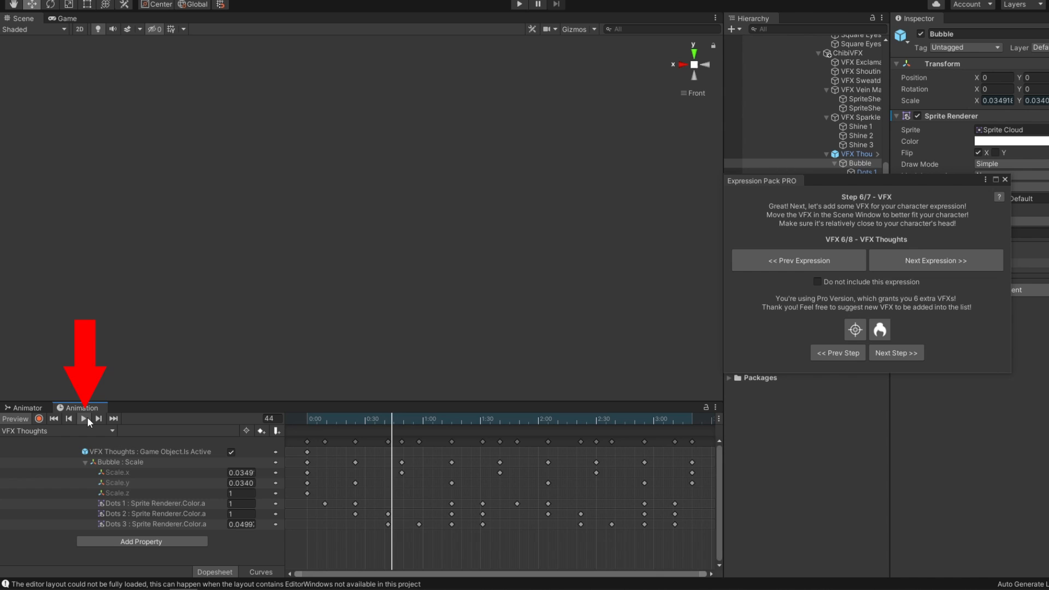
left_click(856, 330)
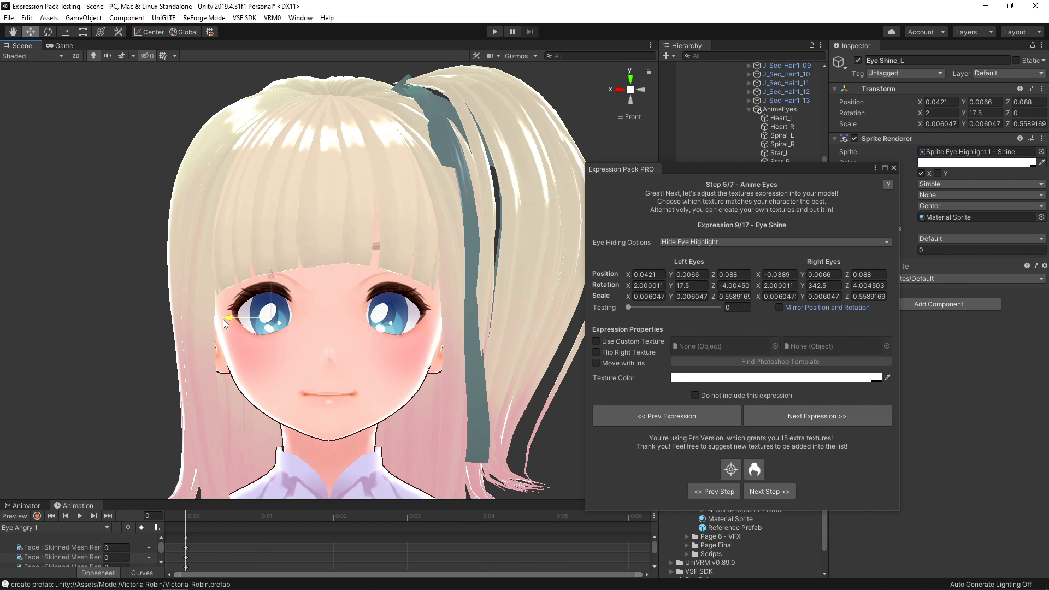
- Resize the Eye Shine texture and adjust its placement on the eyes with position and rotation mirrored
key("r")
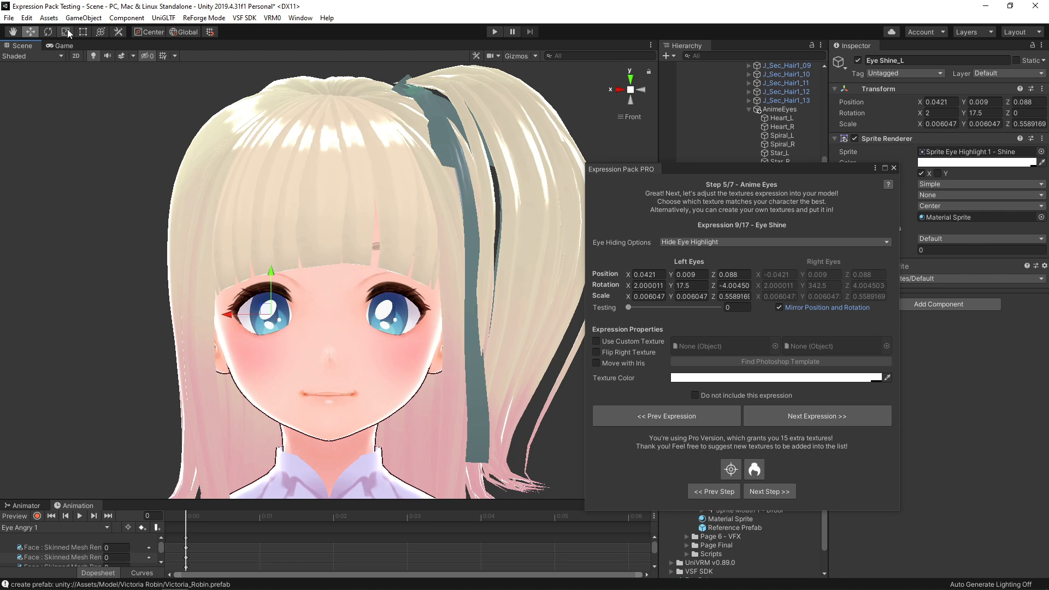
left_click_drag(273, 313, 213, 338)
left_click(34, 32)
- For the Tears expression, mirror position and rotation, then resize the tear texture and raise it toward the eye
left_click(779, 414)
left_click_drag(253, 296, 253, 291)
left_click(780, 308)
left_click(66, 32)
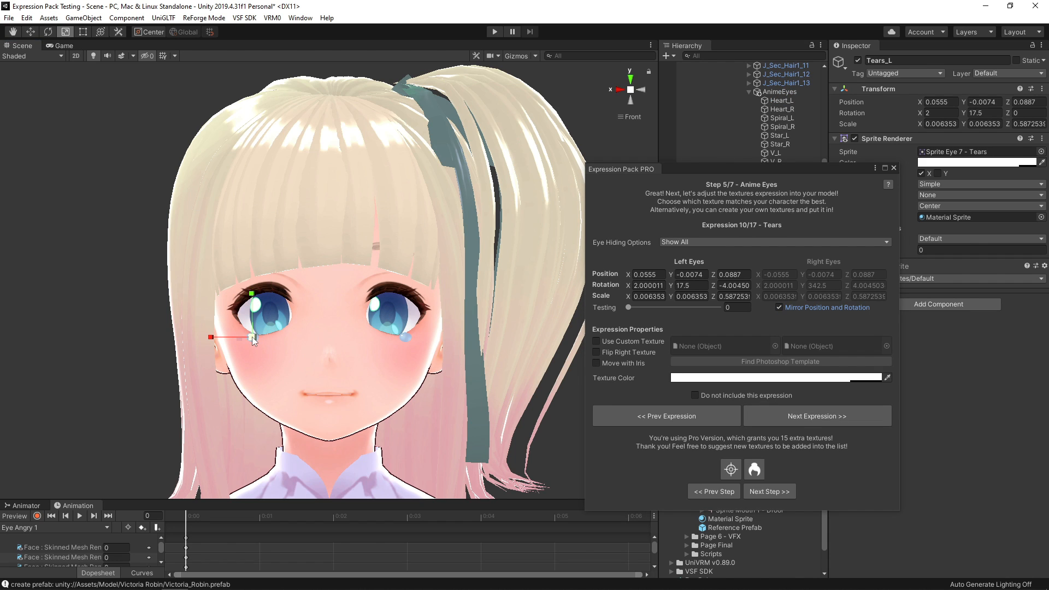
left_click_drag(252, 337, 268, 336)
left_click(32, 33)
left_click_drag(253, 296, 267, 278)
- Fit the Flat Brows texture over the hidden eyes by adjusting its sideways and vertical position
left_click(772, 416)
mouse_move(225, 315)
left_mouse_down()
mouse_move(284, 315)
mouse_move(235, 325)
left_mouse_up()
left_click(71, 35)
left_click(32, 35)
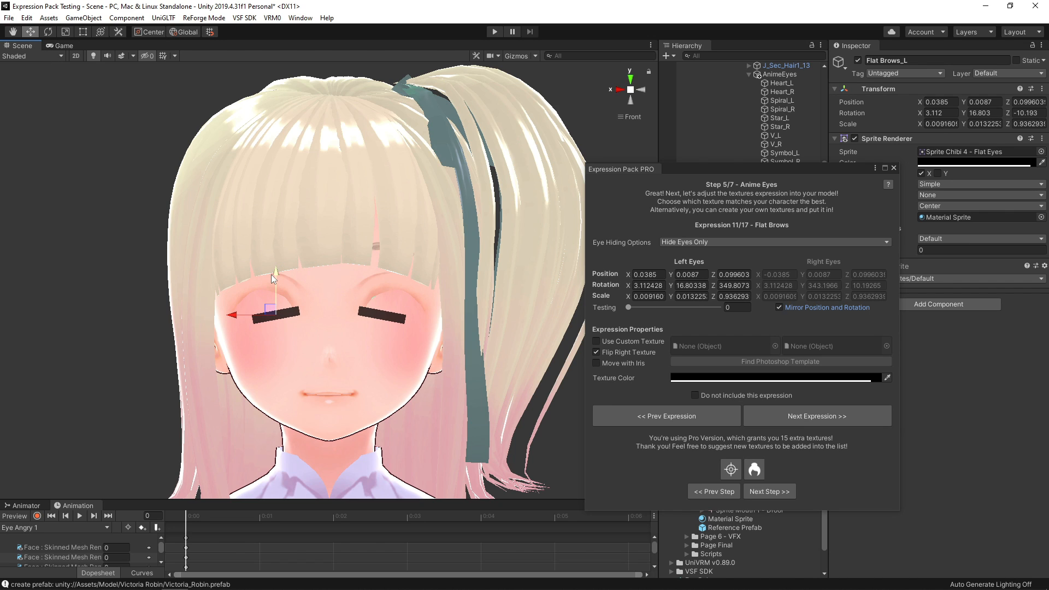
left_click_drag(271, 274, 272, 272)
- Scale and reposition the Anime Eye 1 texture to fit the character's eye area
left_click(794, 419)
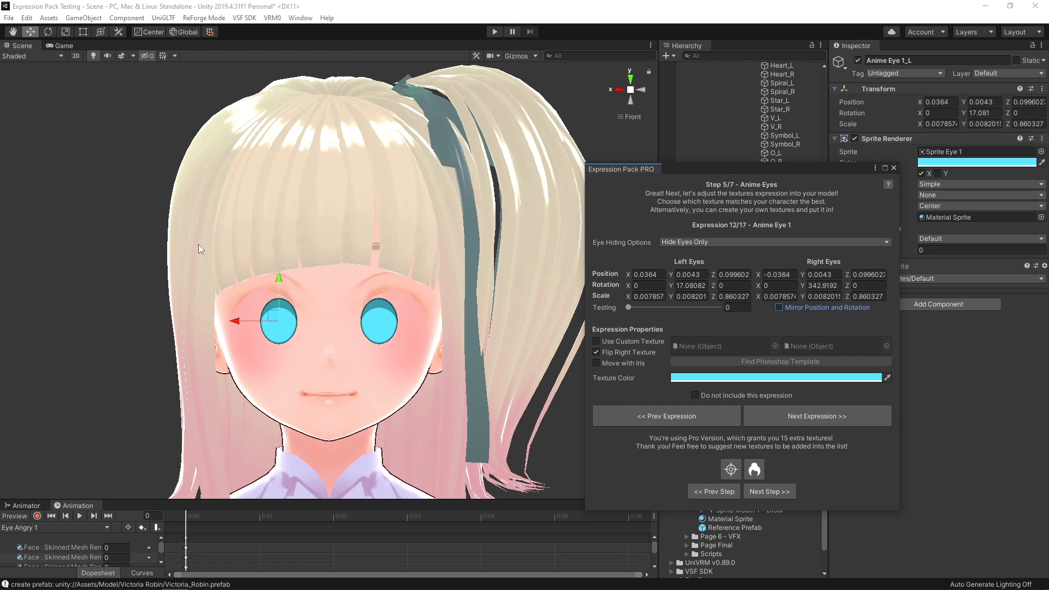
key("r")
left_click_drag(280, 321, 235, 322)
left_click(31, 35)
- Scale the Anime Eye 2 texture to about 0.0092 by 0.0096, mirror both eyes and place them at X 0.0396
left_click(788, 414)
key("r")
left_click(780, 308)
left_click(30, 32)
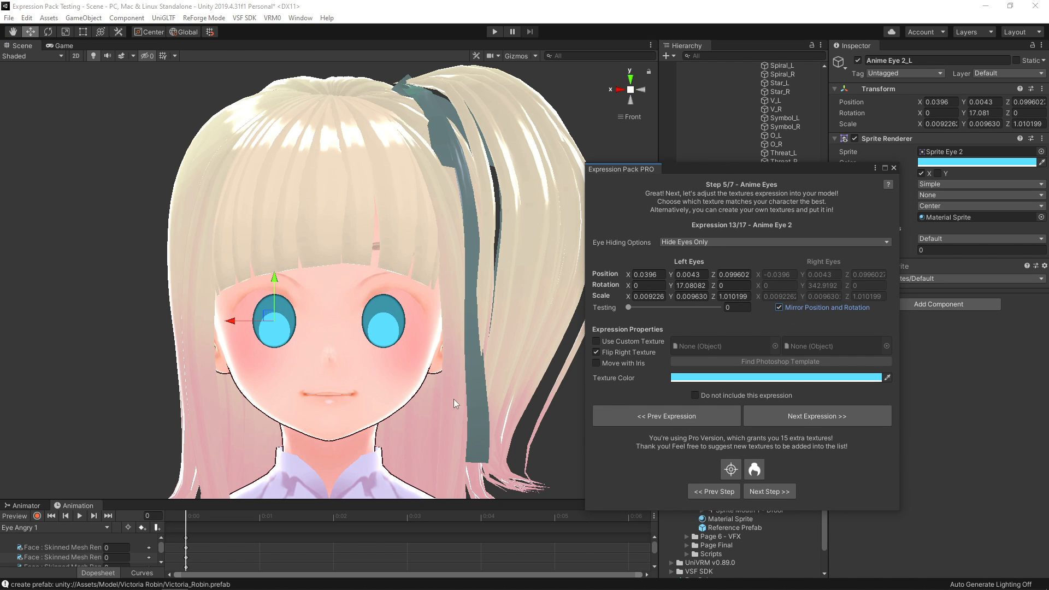
- Enlarge the Anime Eye 3 texture to about 0.0149 by 0.0155 and spread the eyes apart with mirroring on
left_click(789, 414)
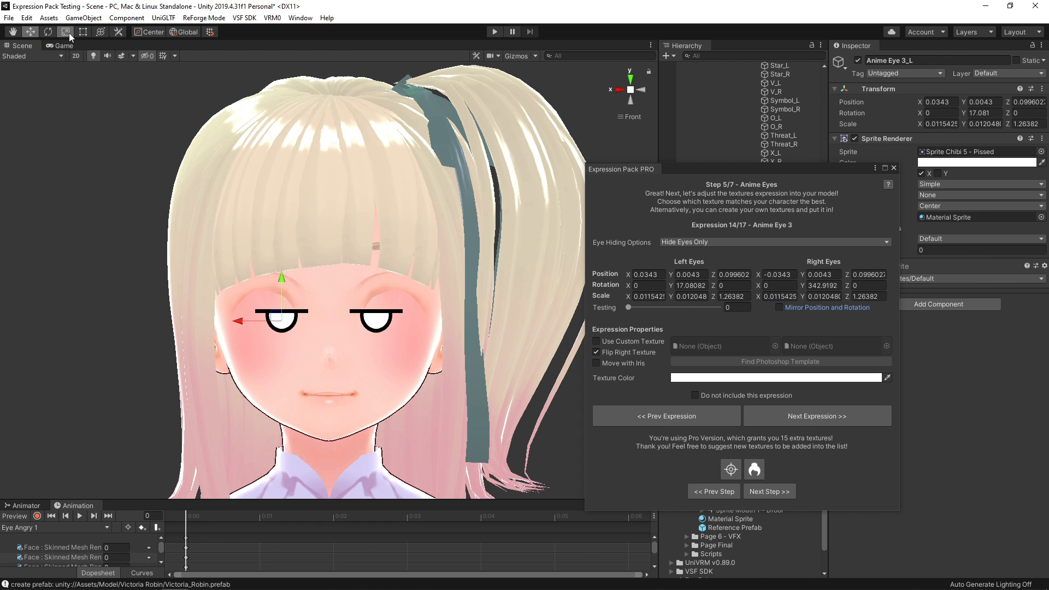
key("r")
left_click_drag(282, 321, 229, 320)
left_click(780, 308)
key("w")
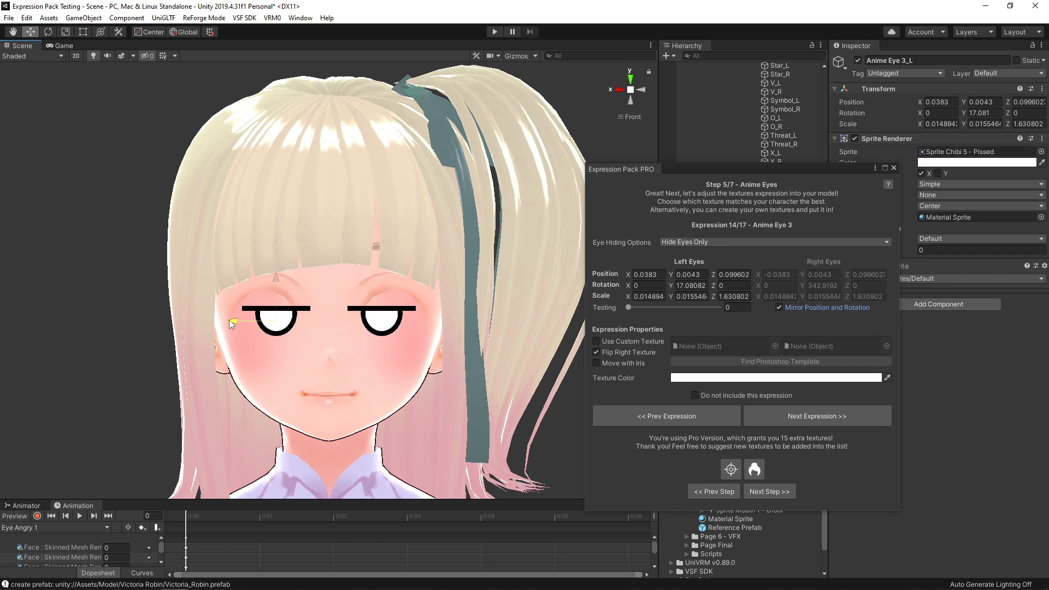
- Carry the left eye scale values of Anime Eye 3 over to the Anime Eye 4 expression
left_click(753, 420)
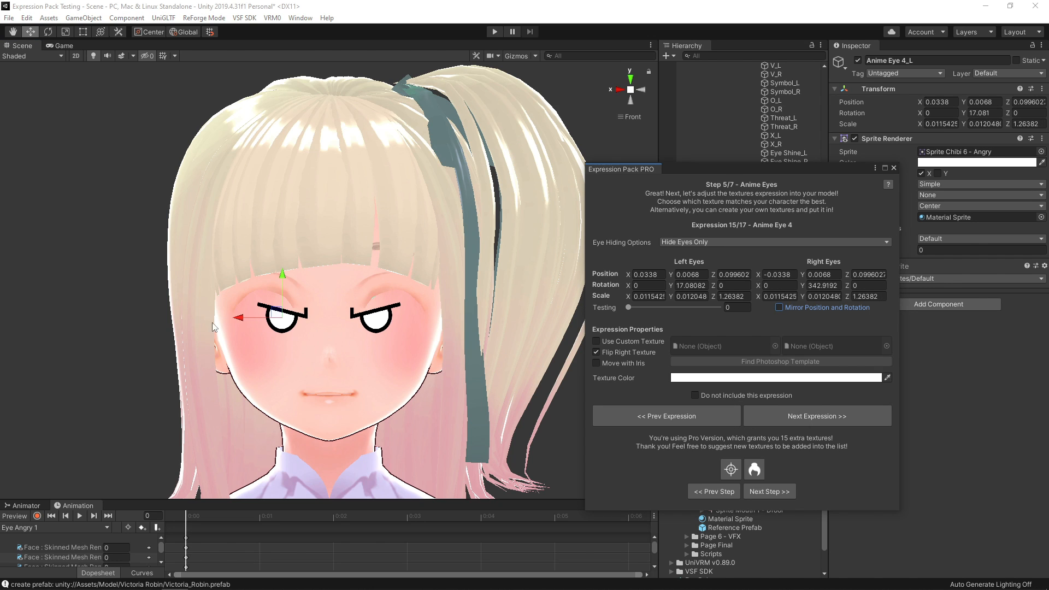
left_click(711, 417)
left_click(792, 417)
left_click_drag(629, 296, 703, 311)
left_click(708, 411)
left_click(692, 297)
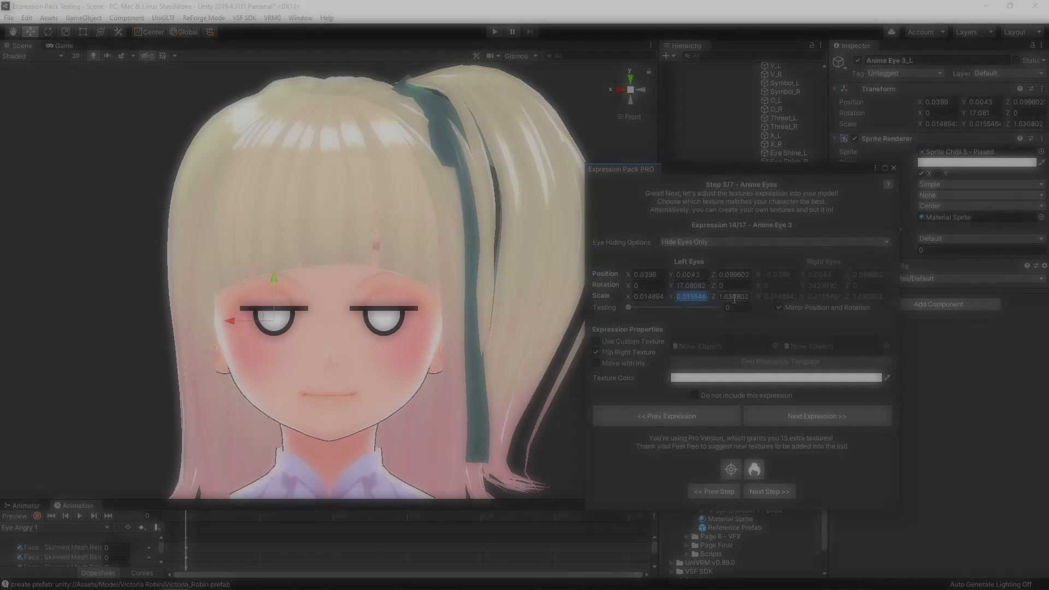
left_click(765, 417)
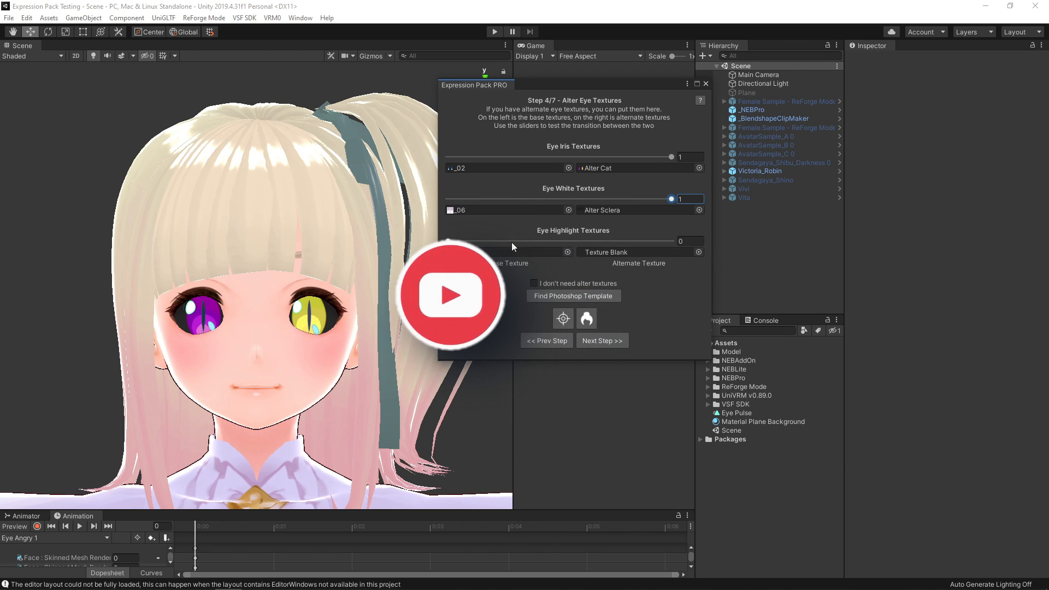
- Set the eye highlight, eye white and eye iris texture transitions to 0, showing the base textures
mouse_move(448, 241)
left_mouse_down()
mouse_move(583, 235)
mouse_move(751, 264)
mouse_move(446, 243)
left_mouse_up()
left_click_drag(669, 199, 445, 198)
left_click_drag(671, 157, 446, 157)
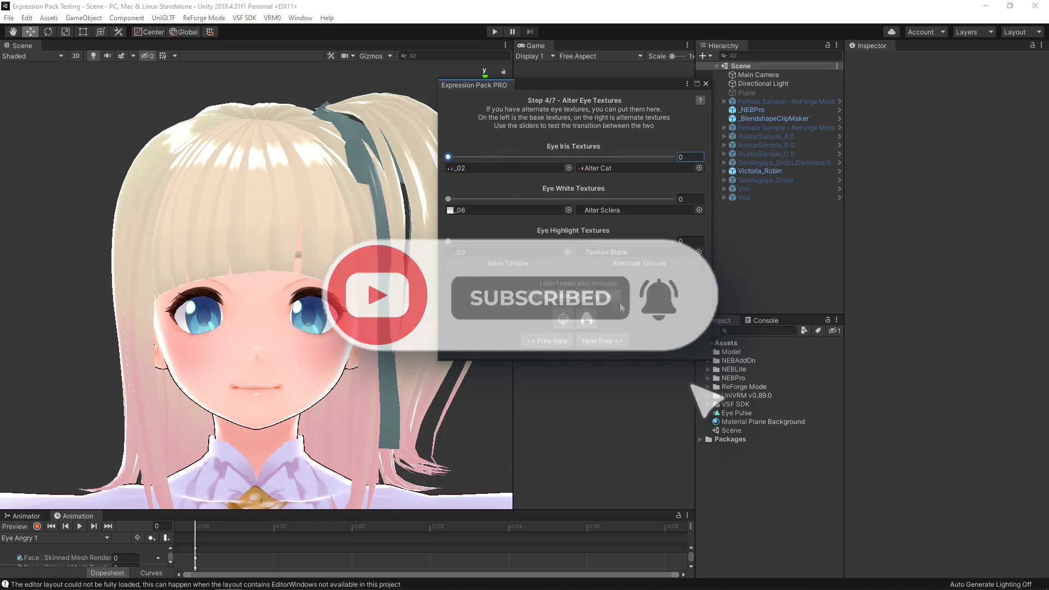